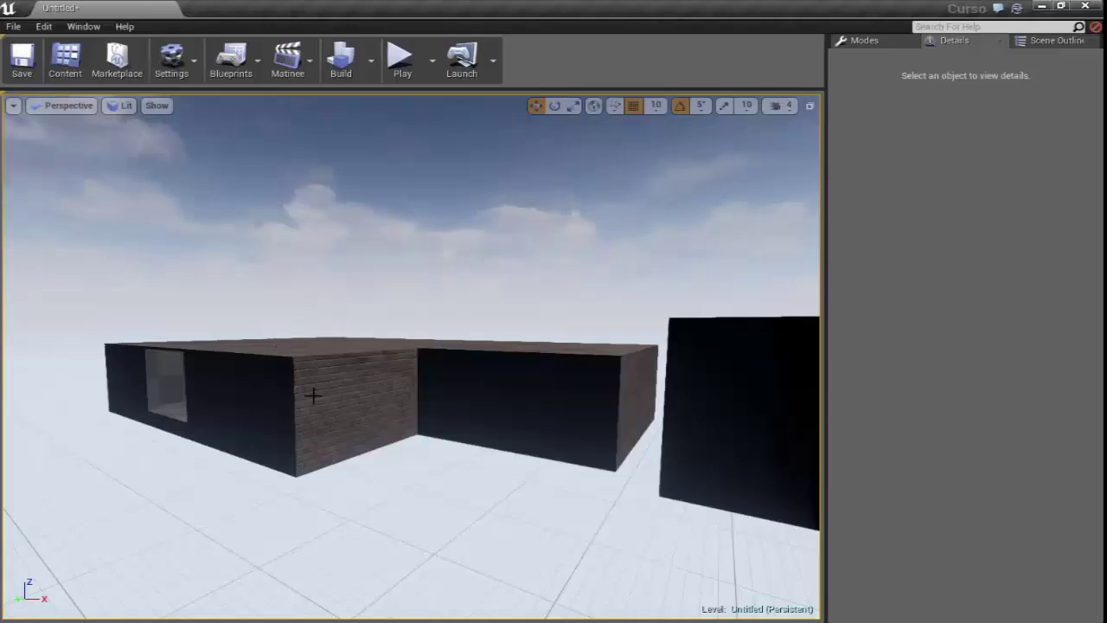
Open the starter materials browser and position its window beside the viewport
mouse_move(375, 514)
left_mouse_down()
mouse_move(346, 493)
mouse_move(349, 113)
left_mouse_up()
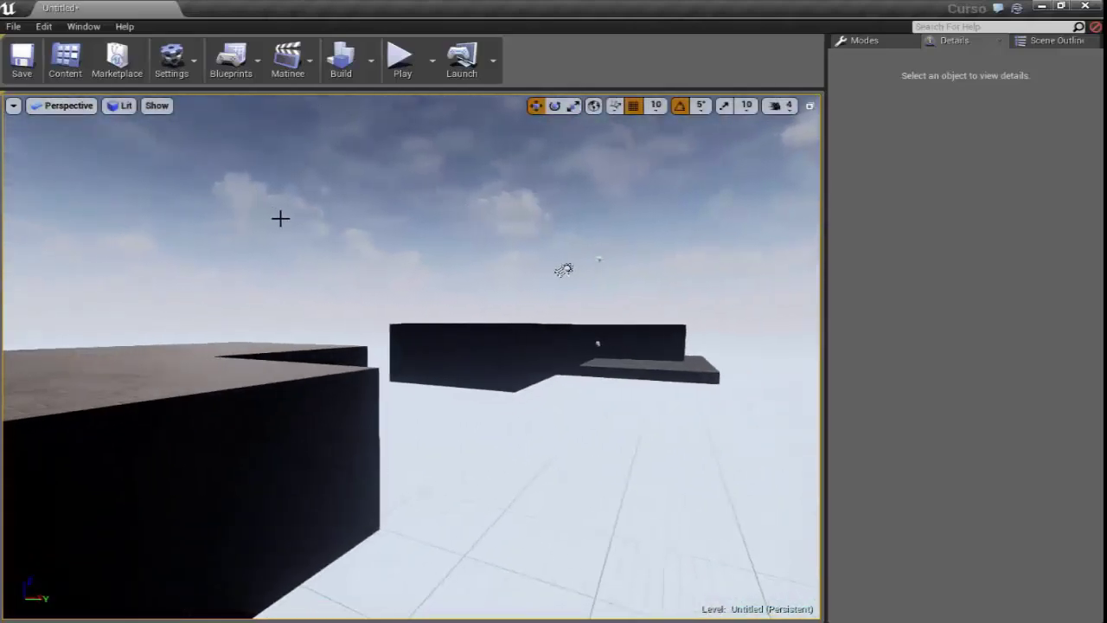
mouse_move(280, 217)
left_mouse_down()
mouse_move(287, 235)
mouse_move(289, 219)
left_mouse_up()
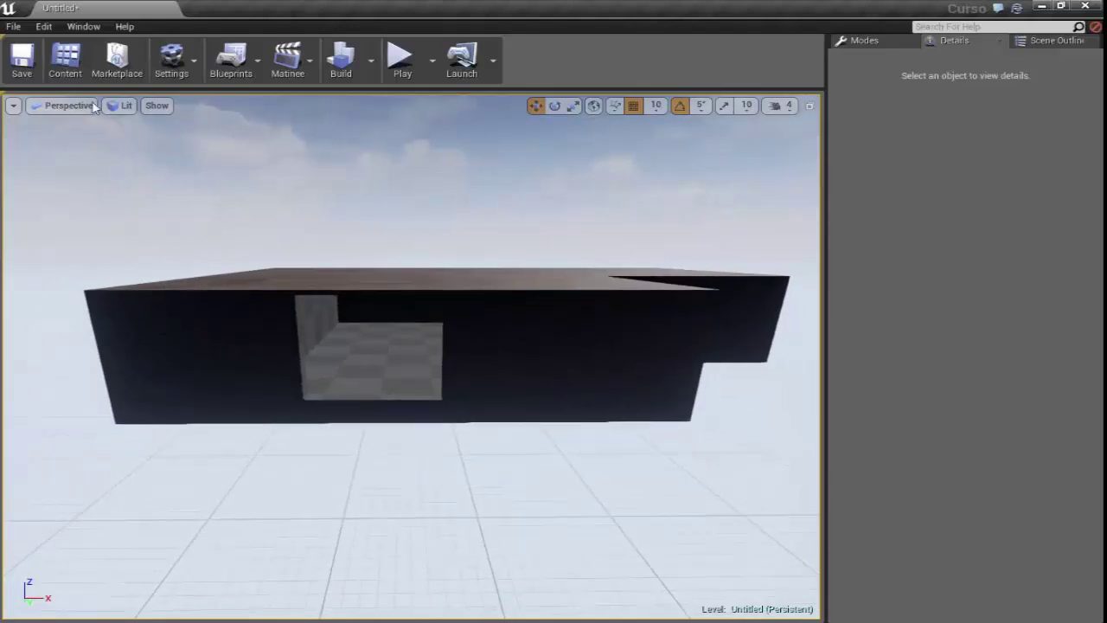
left_click(65, 59)
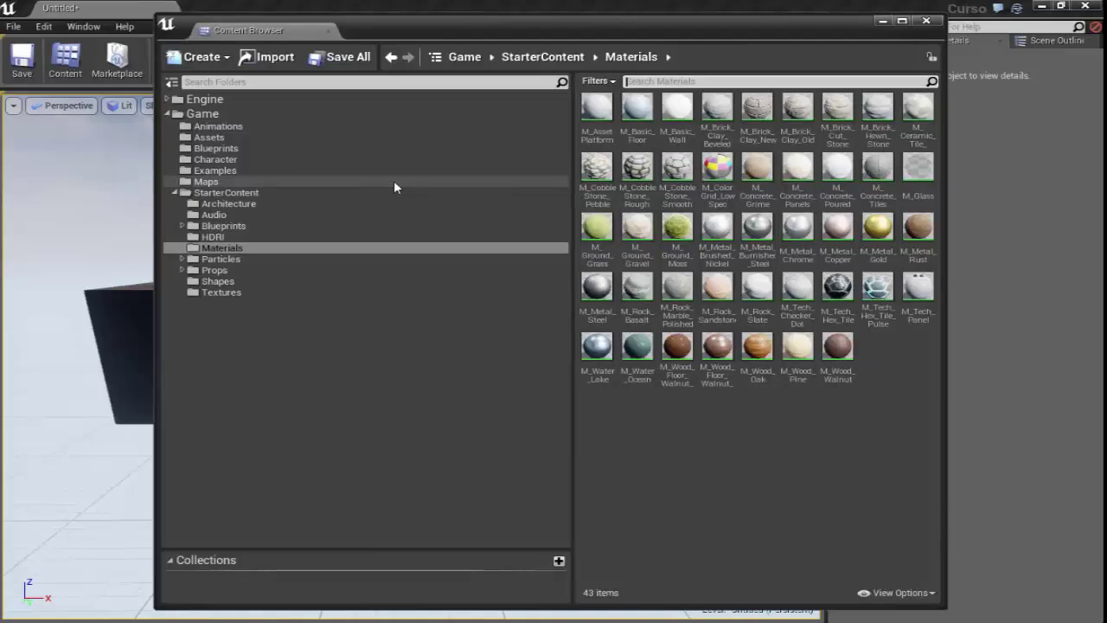
left_click_drag(453, 30, 463, 33)
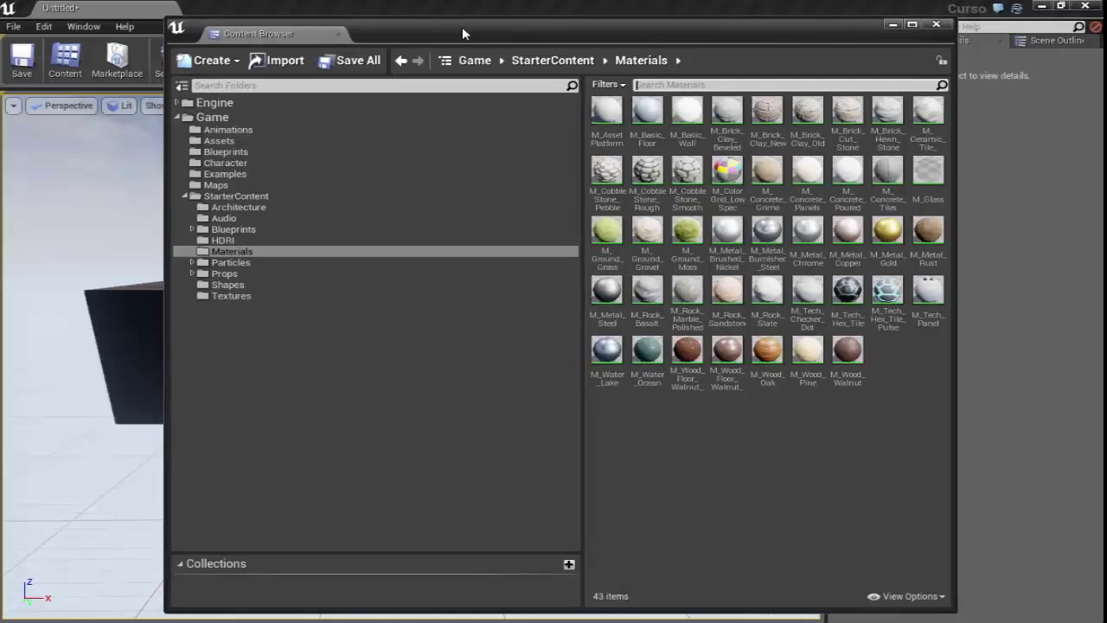
left_click_drag(451, 38, 490, 40)
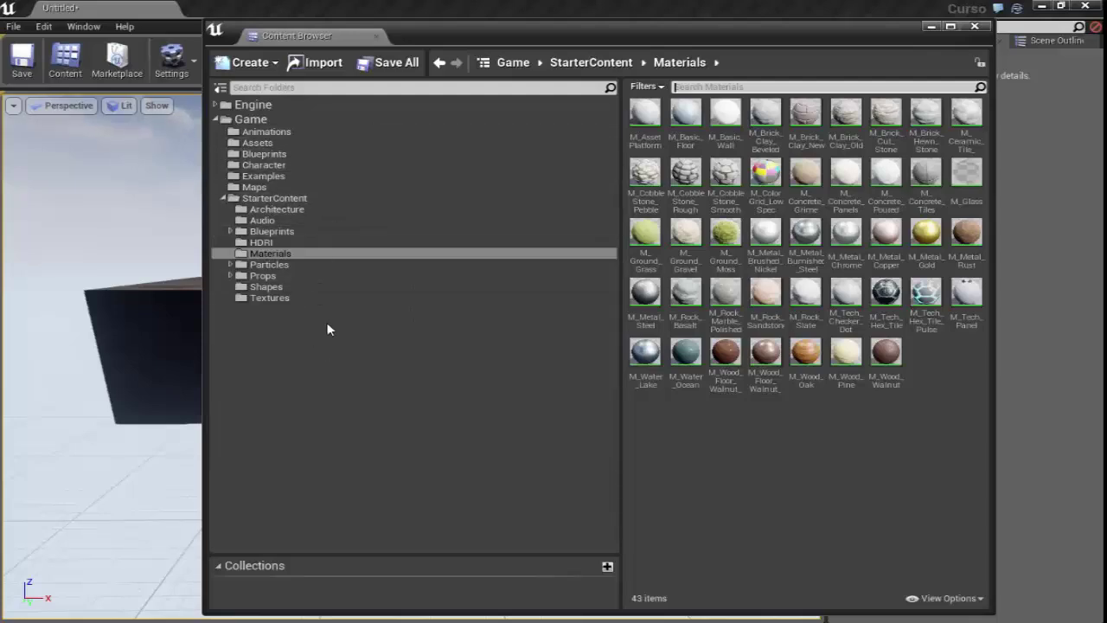
left_click_drag(711, 38, 618, 42)
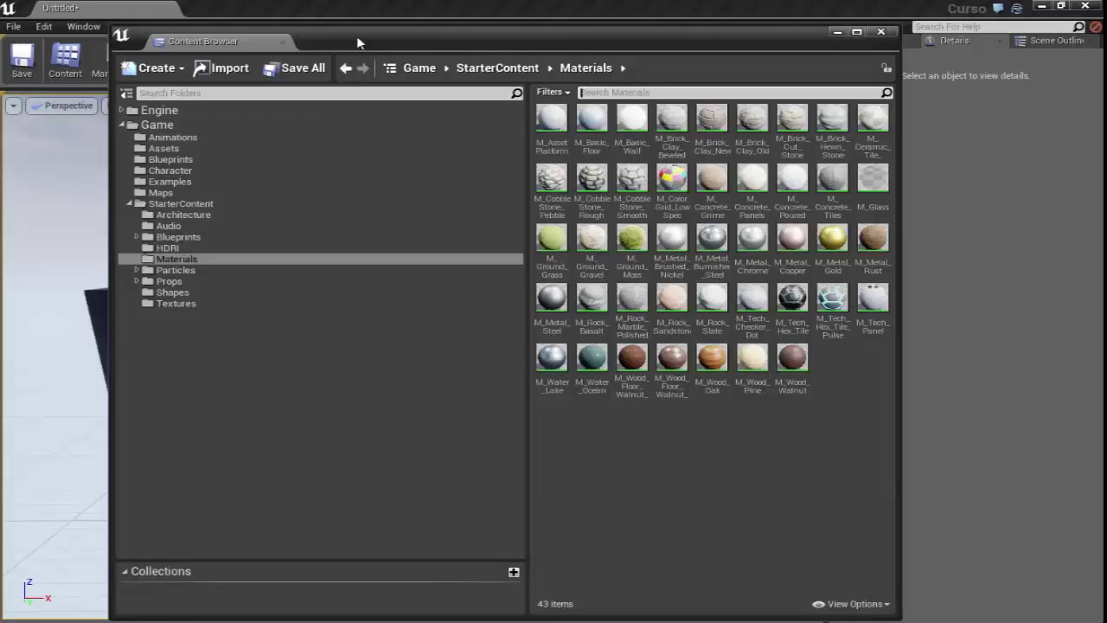
mouse_move(358, 43)
left_mouse_down()
mouse_move(352, 31)
mouse_move(376, 27)
left_mouse_up()
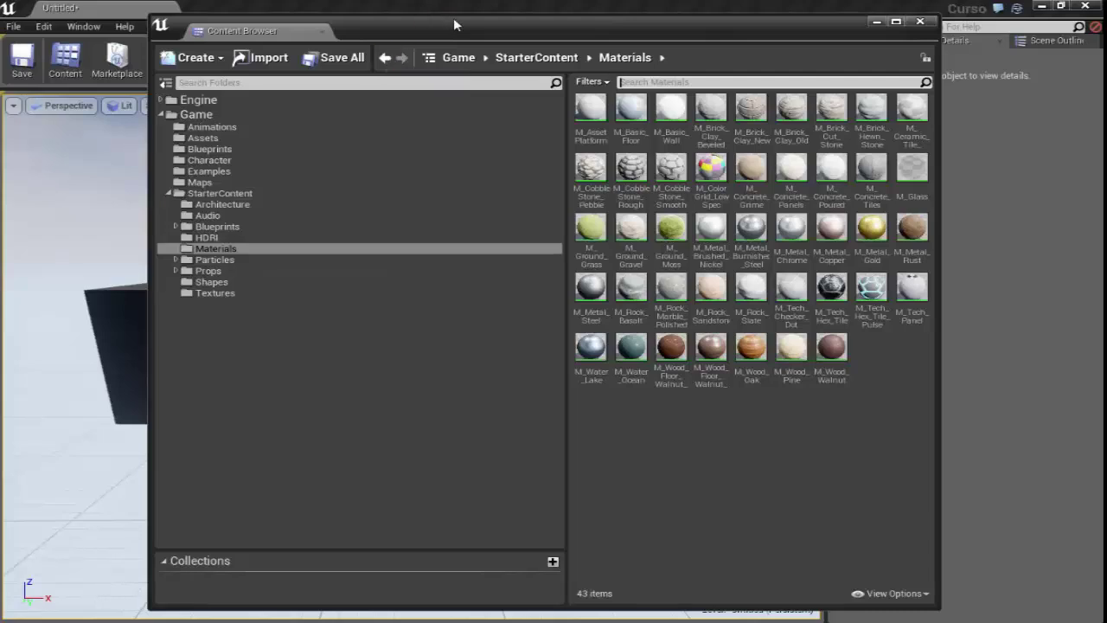
mouse_move(453, 17)
left_mouse_down()
mouse_move(448, 6)
mouse_move(386, 45)
left_mouse_up()
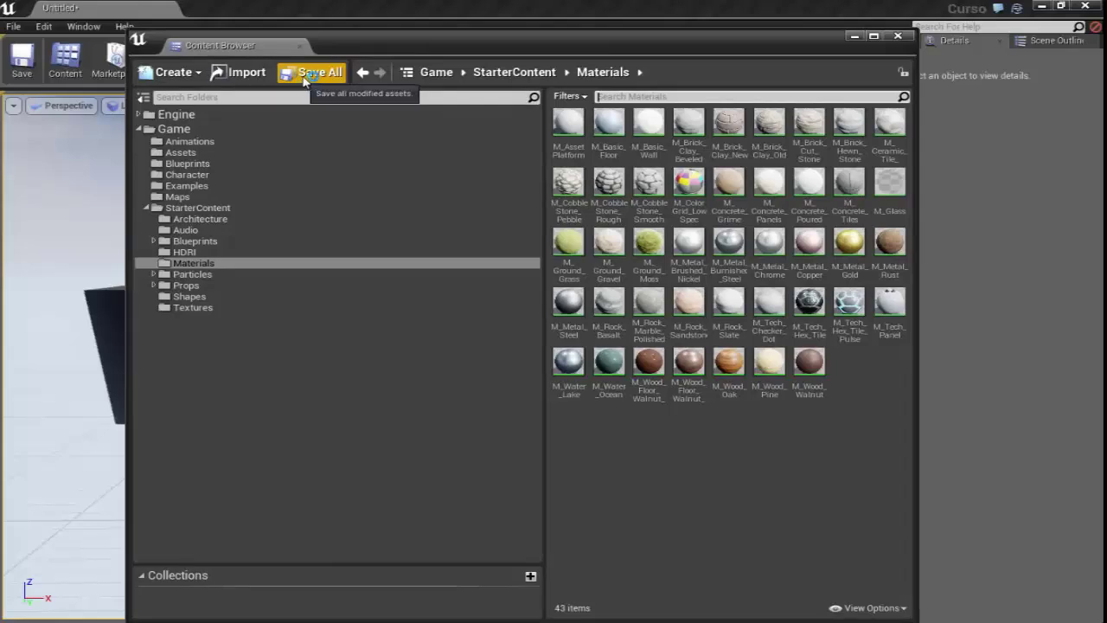
left_click_drag(363, 49, 353, 50)
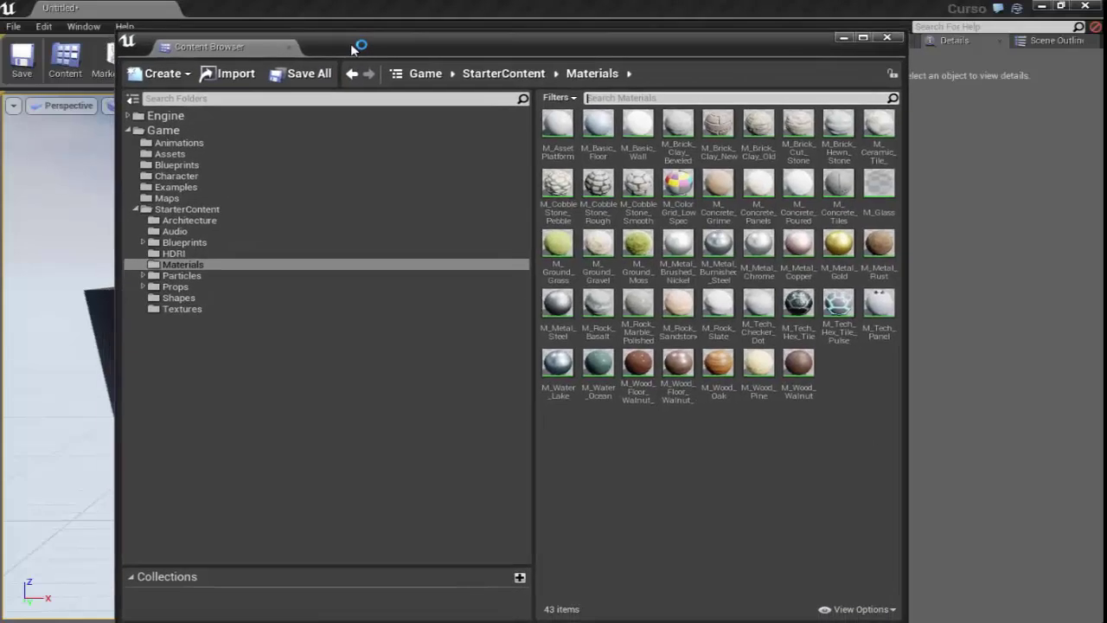
Adjust the material list's thumbnail size in its display options
left_click(891, 610)
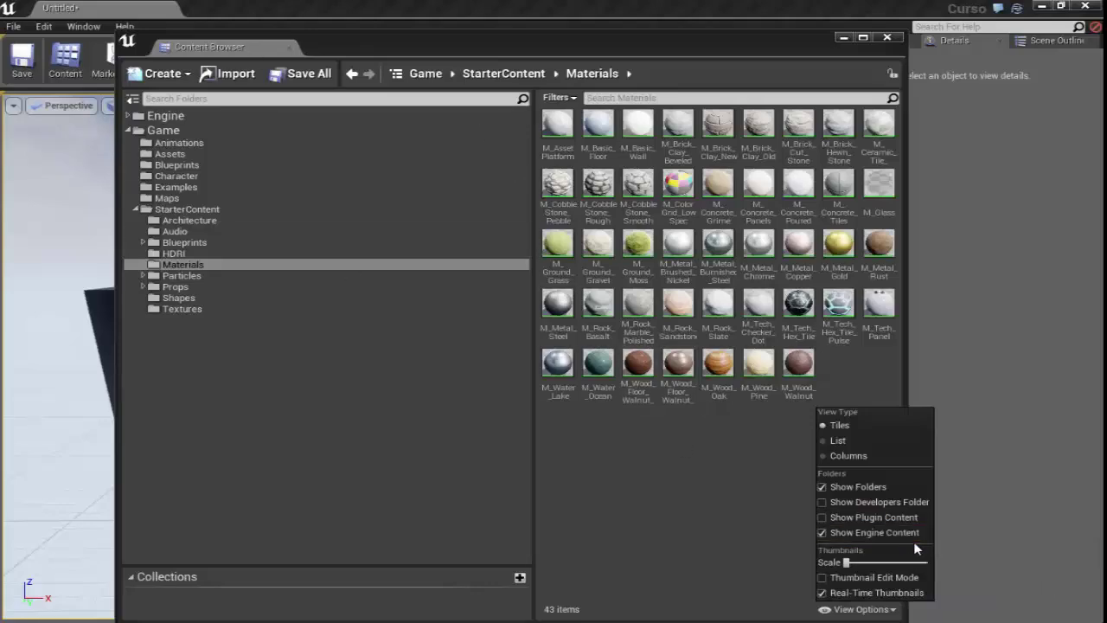
left_click_drag(848, 562, 844, 562)
left_click_drag(808, 42, 877, 65)
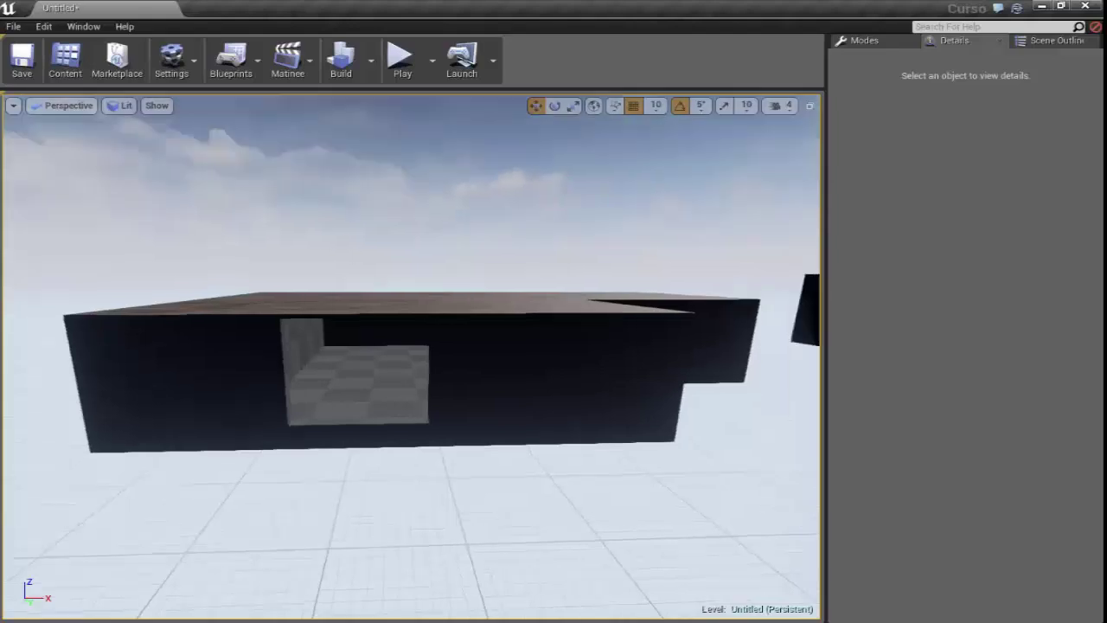
Frame the building and select the front wall box brush, Box Brush2
right_click_drag(362, 203, 363, 203)
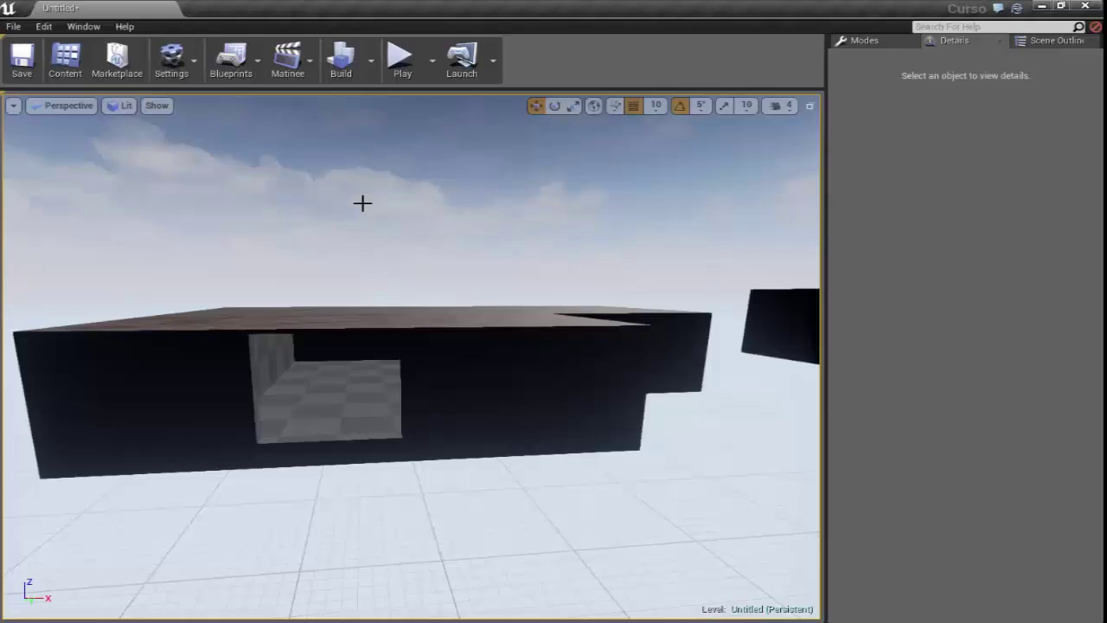
left_click_drag(297, 269, 291, 269)
right_click_drag(278, 278, 278, 278)
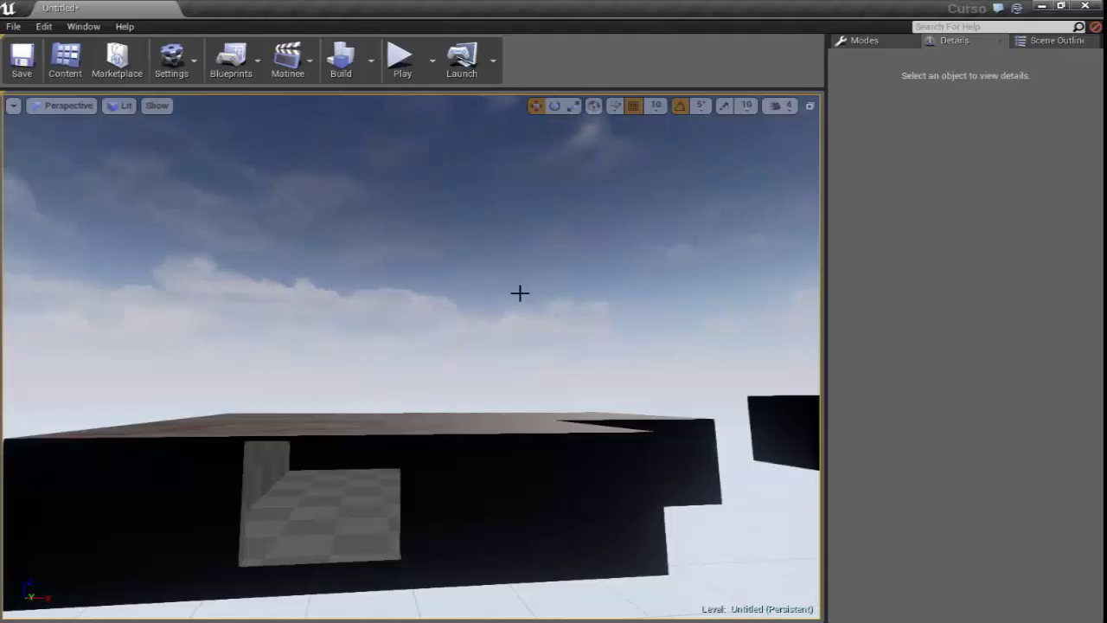
right_click_drag(502, 282, 504, 319)
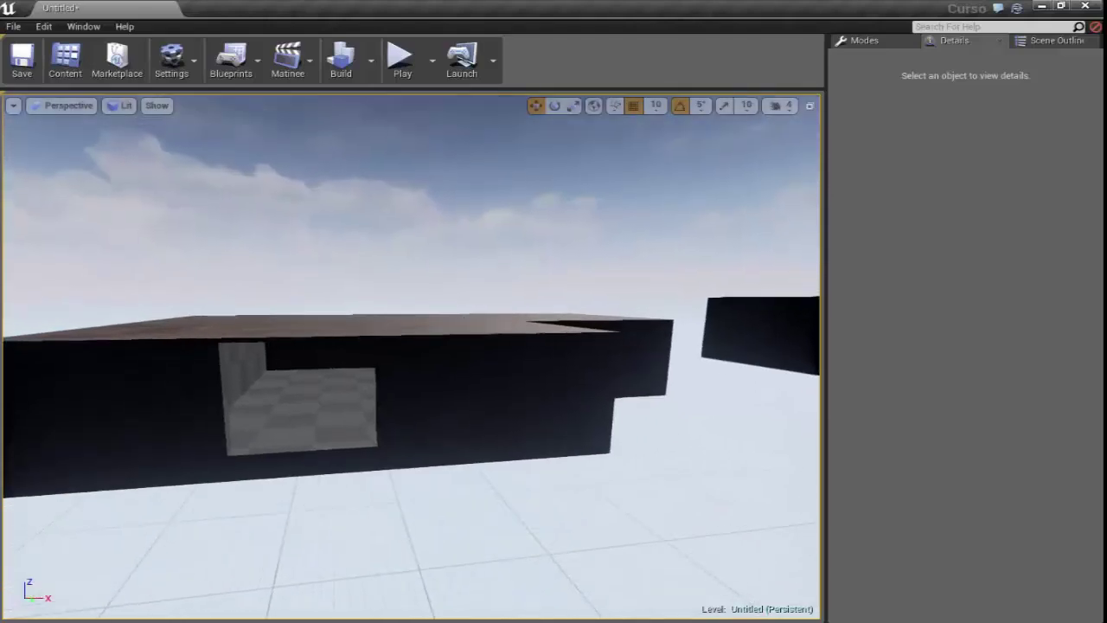
left_click(446, 365)
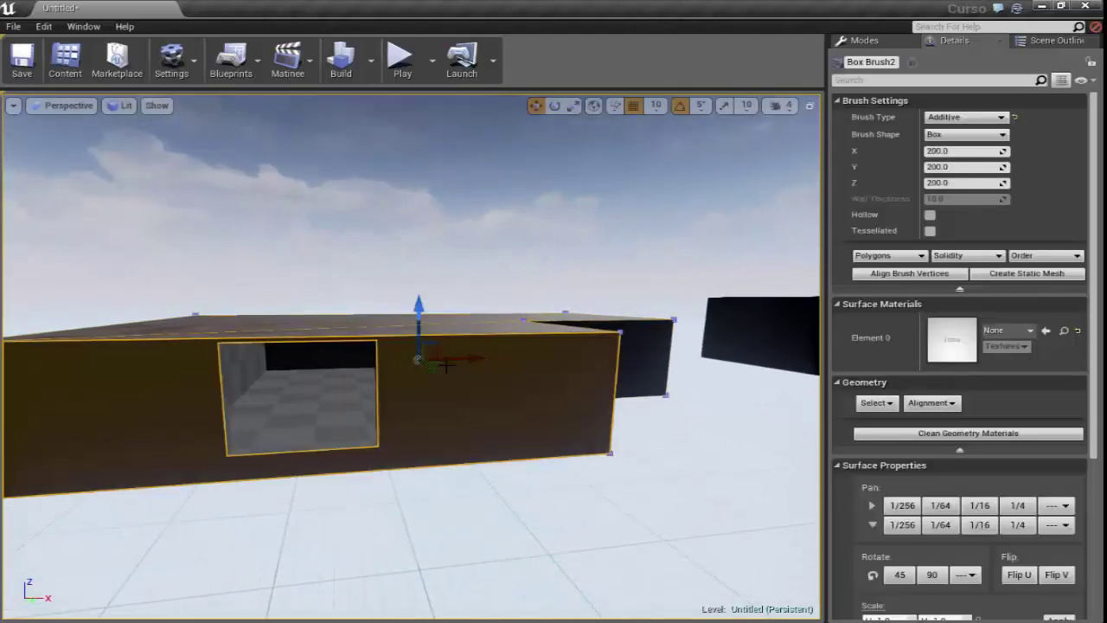
right_click_drag(384, 275, 407, 247)
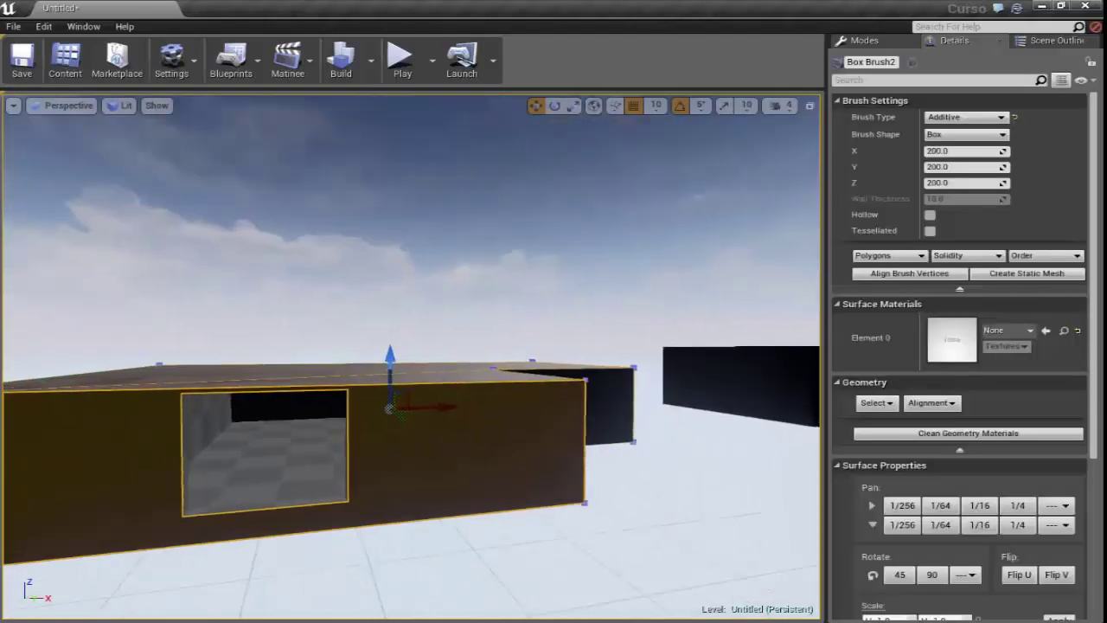
left_click(384, 275)
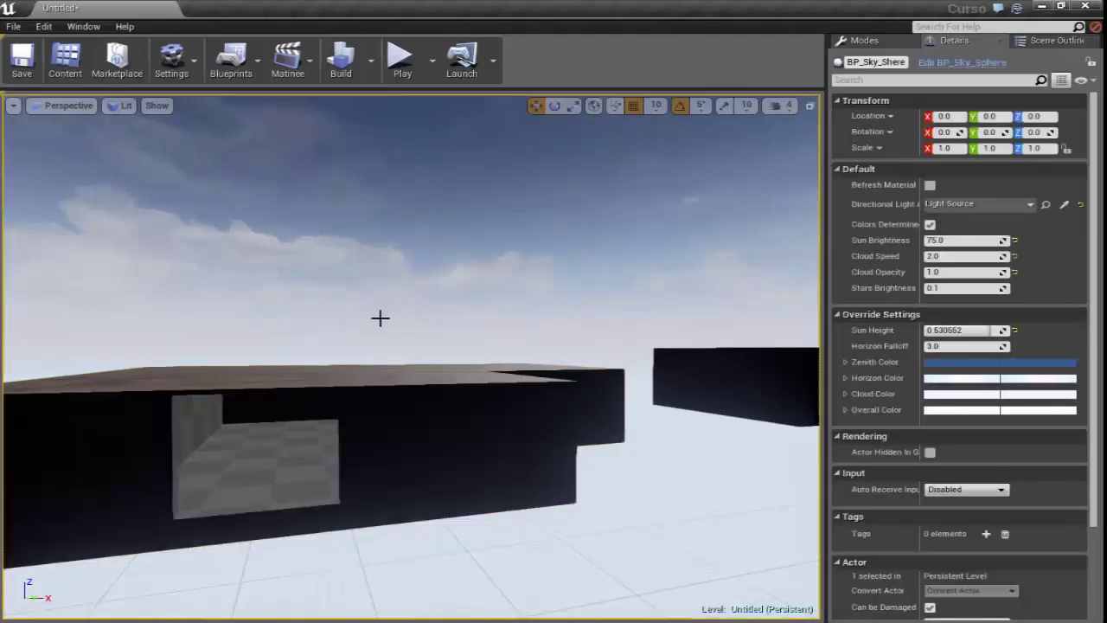
left_click(396, 377)
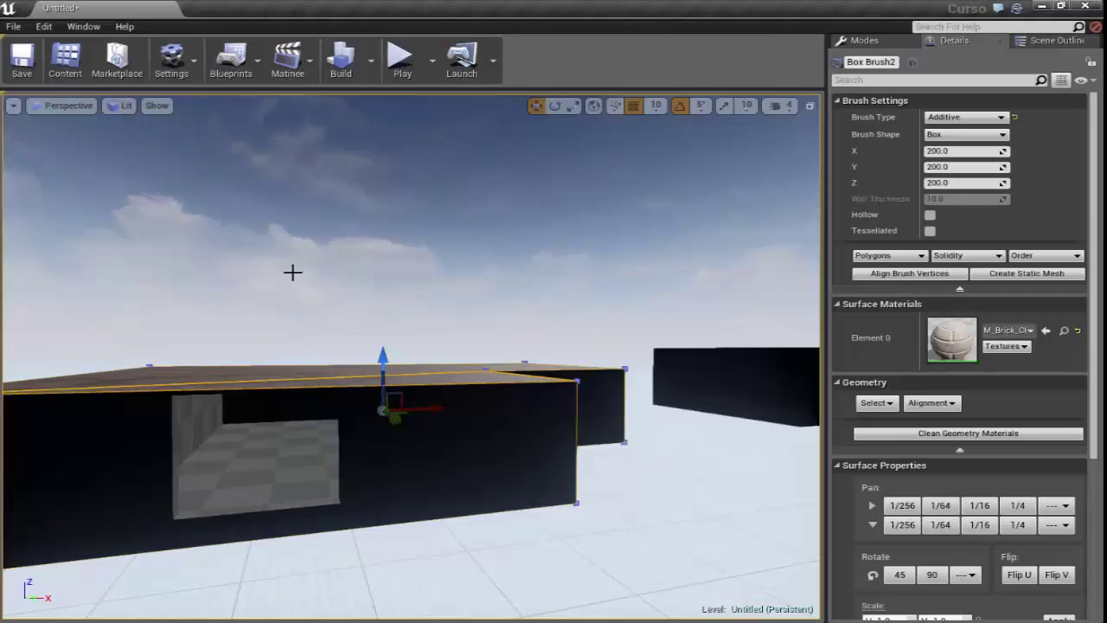
Inspect the brick-faced walls from above and the side, then show the placeable actors list
right_click_drag(333, 277, 334, 287)
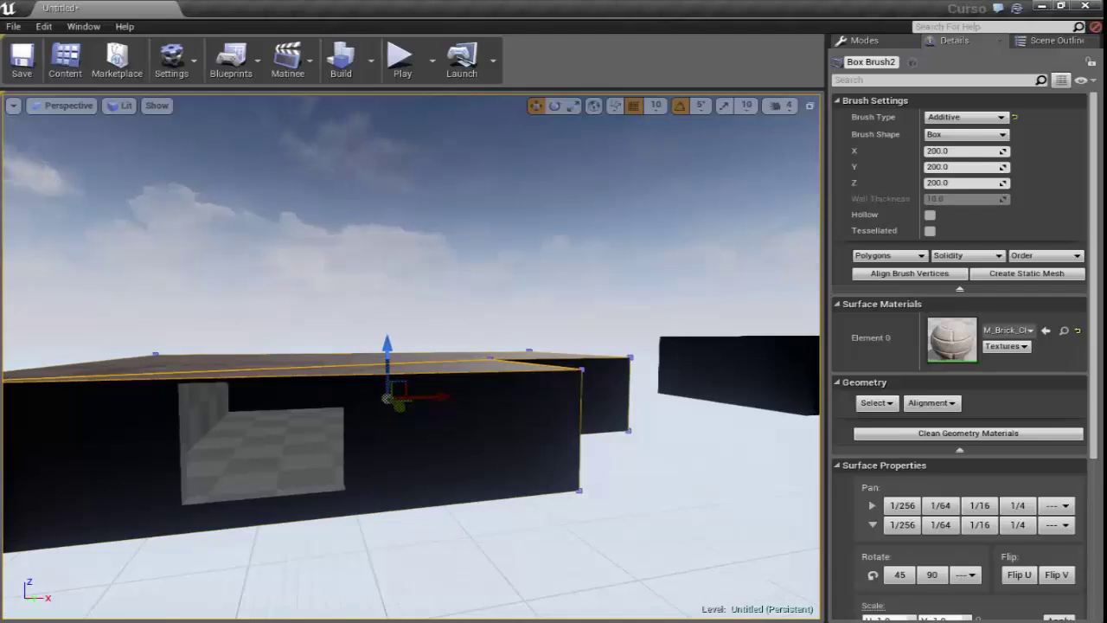
right_click_drag(576, 265, 563, 253)
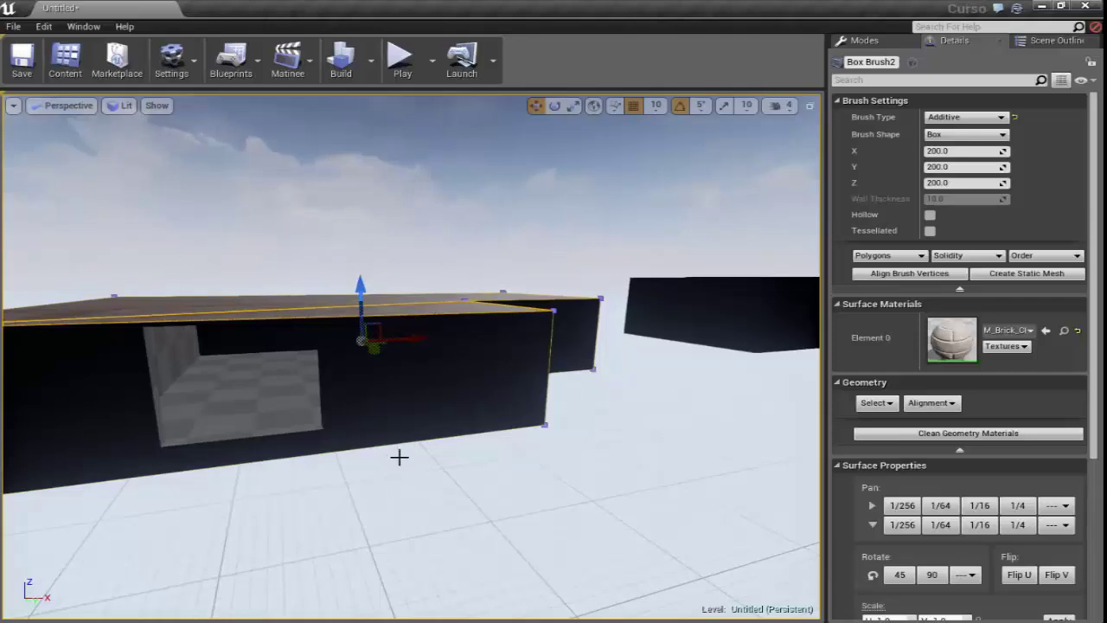
mouse_move(435, 475)
left_mouse_down()
mouse_move(435, 415)
mouse_move(407, 484)
mouse_move(484, 477)
left_mouse_up()
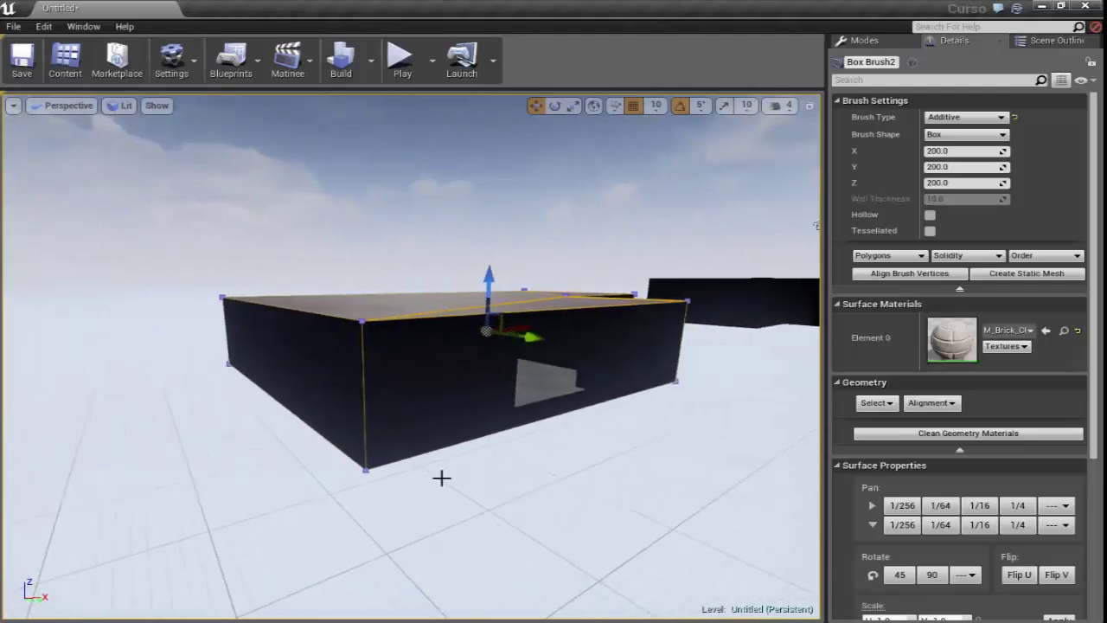
right_click_drag(512, 475, 368, 274)
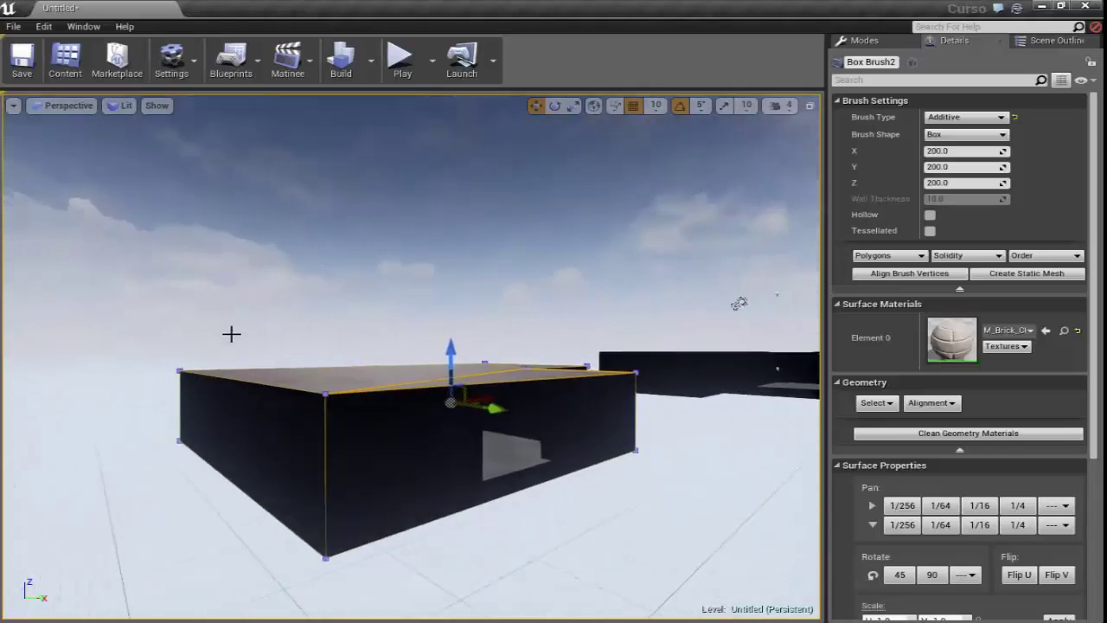
right_click_drag(245, 464, 188, 277)
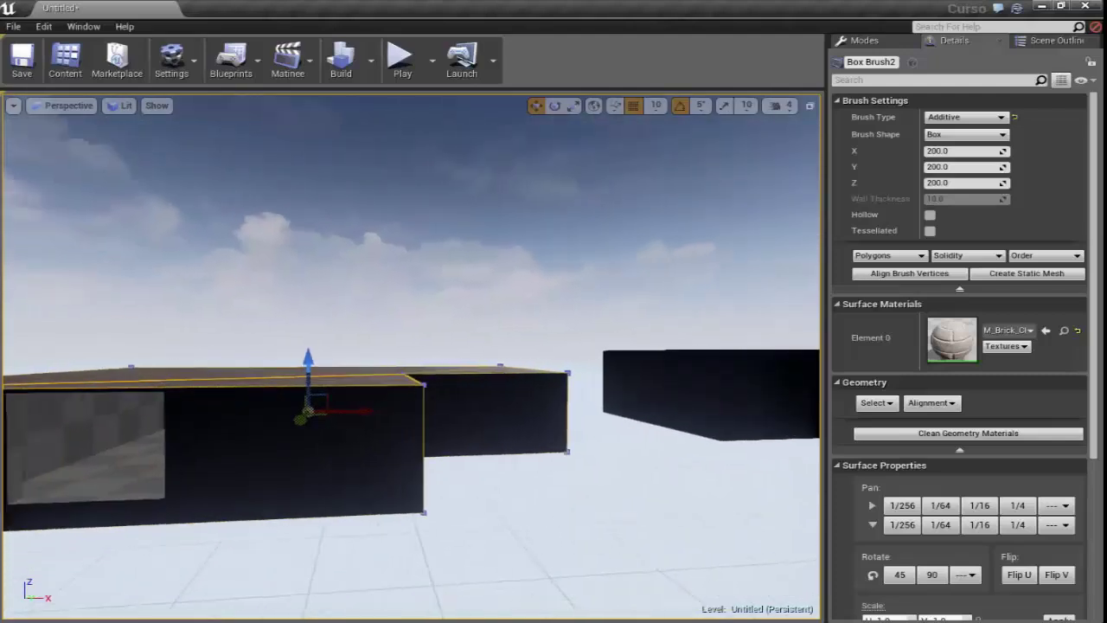
right_click_drag(210, 324, 203, 335)
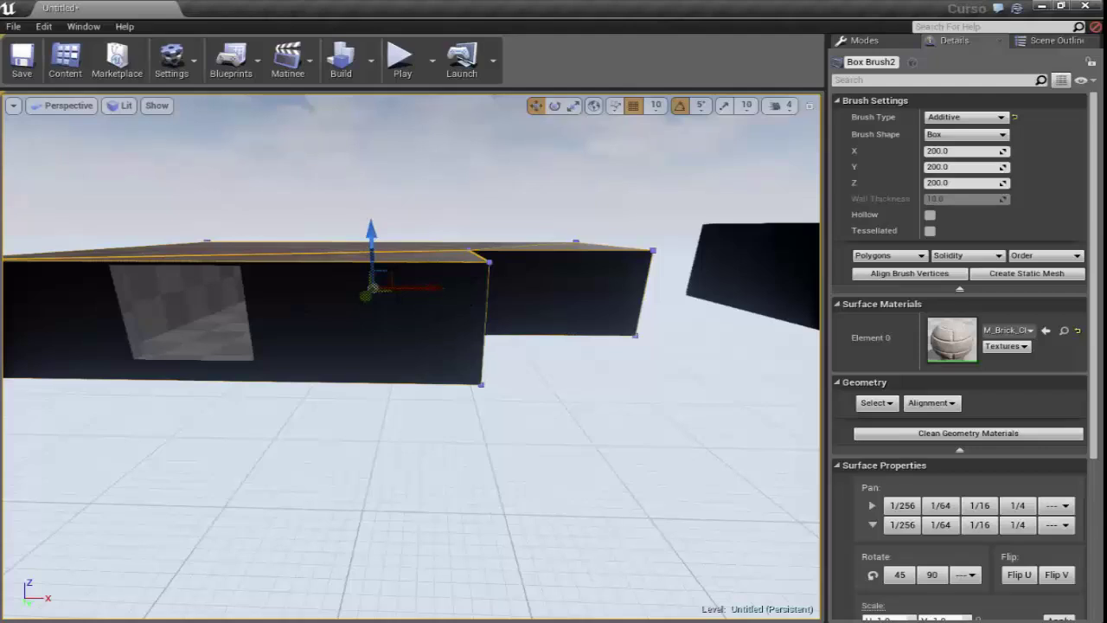
right_click_drag(294, 302, 295, 302)
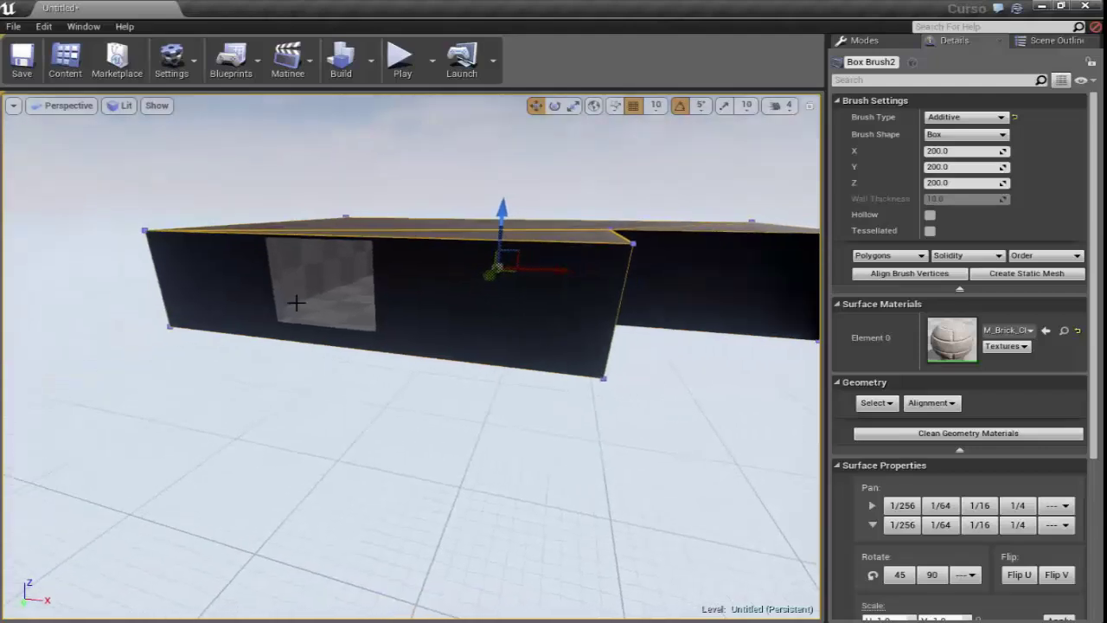
right_click_drag(295, 302, 295, 302)
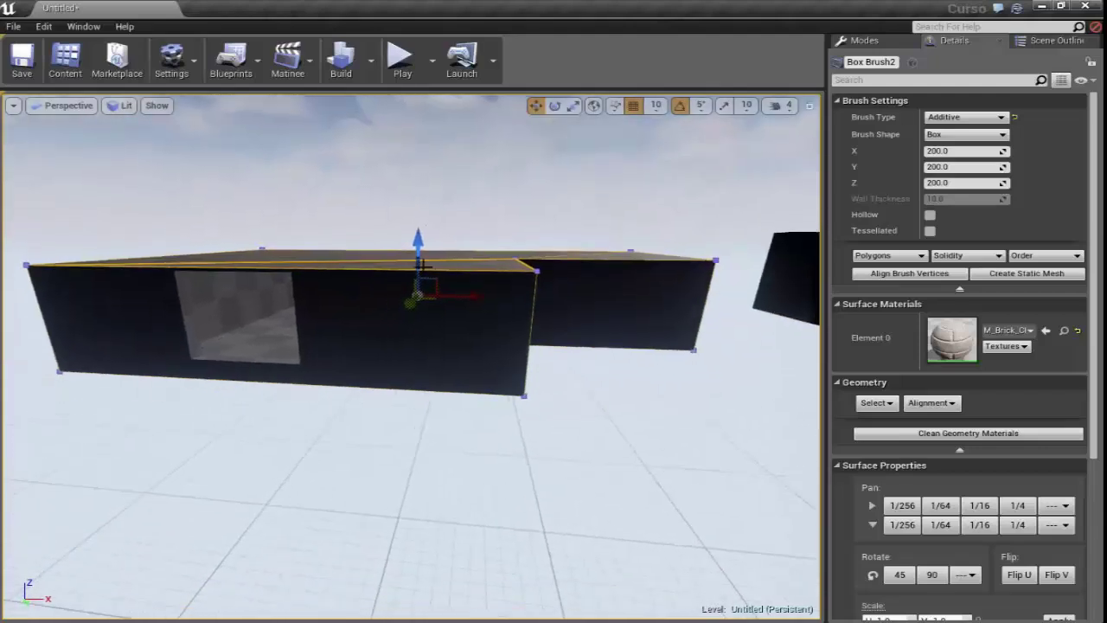
left_click(869, 39)
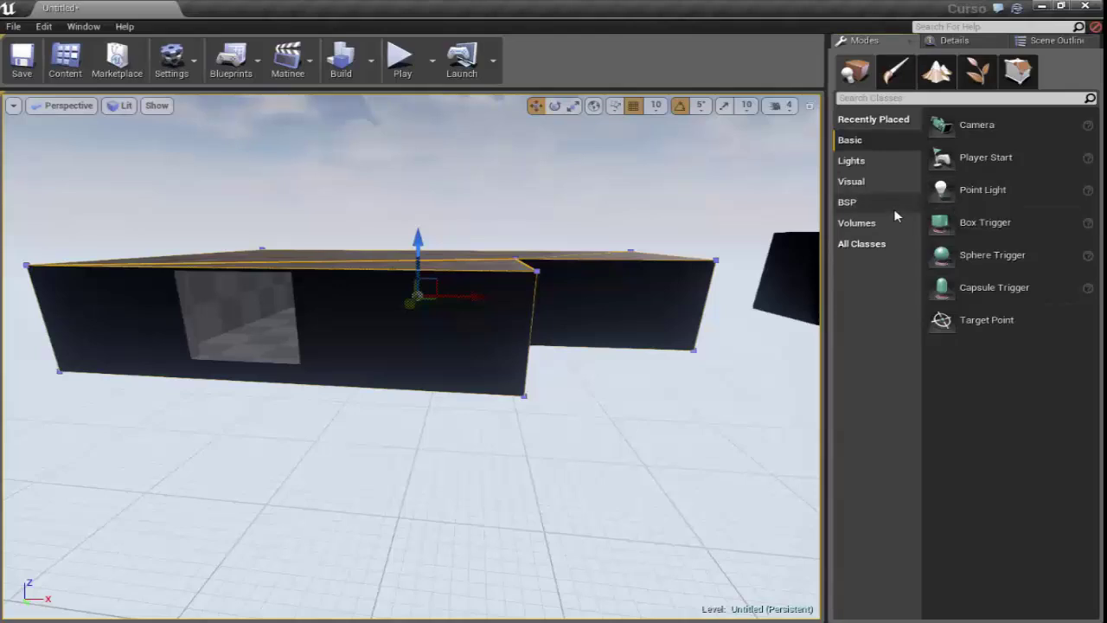
Switch the placement list to BSP brushes and orbit above the windowed box
left_click(872, 202)
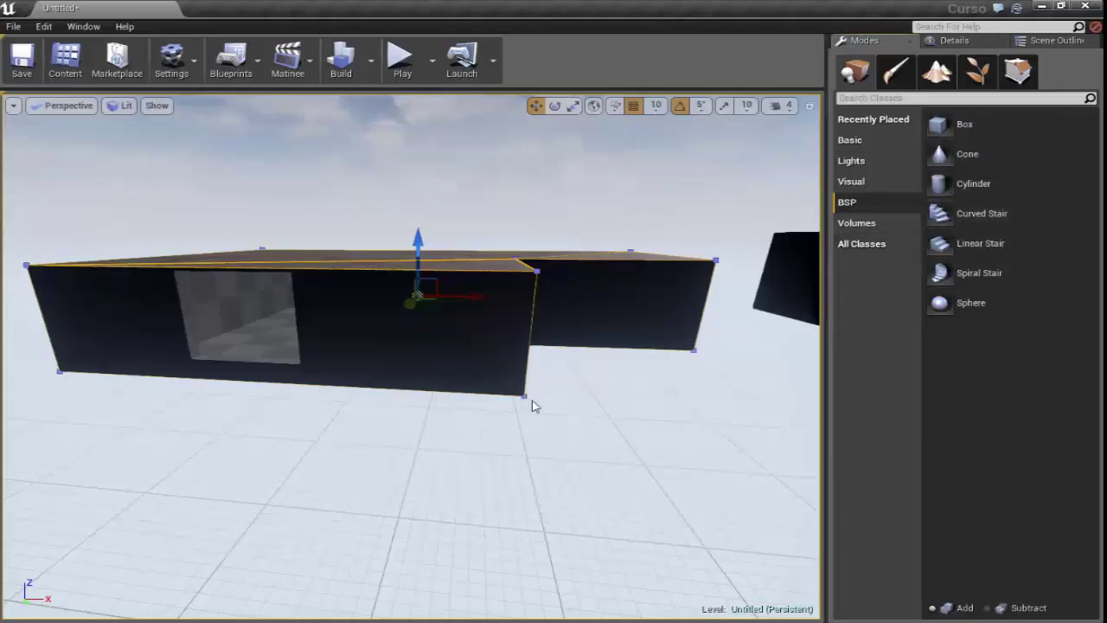
right_click_drag(531, 403, 594, 361)
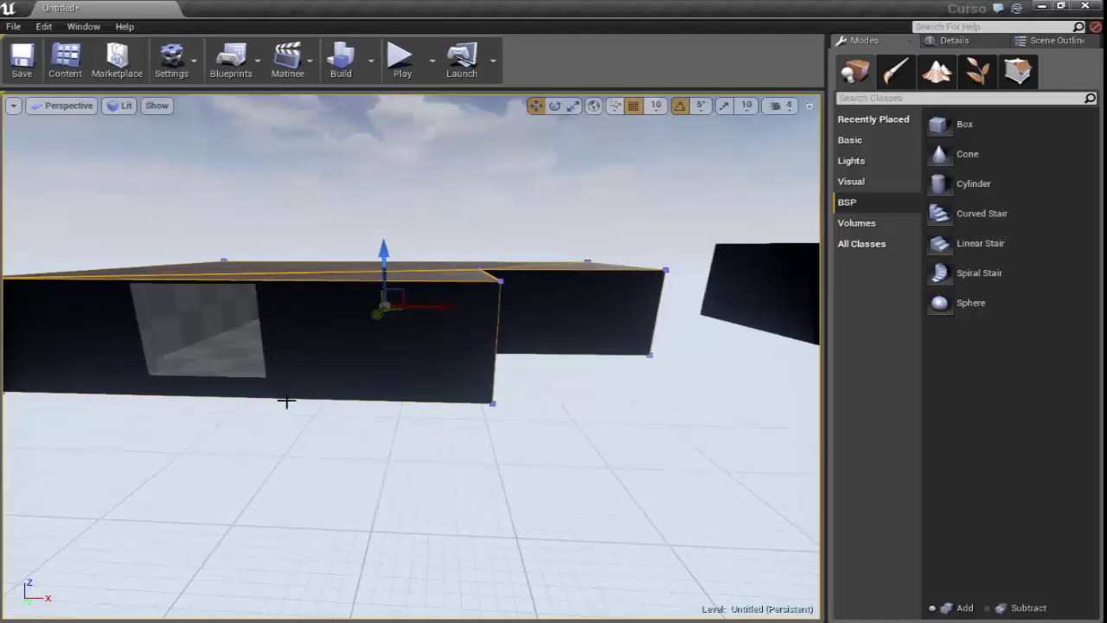
mouse_move(275, 437)
right_mouse_down()
mouse_move(813, 168)
mouse_move(286, 440)
right_mouse_up()
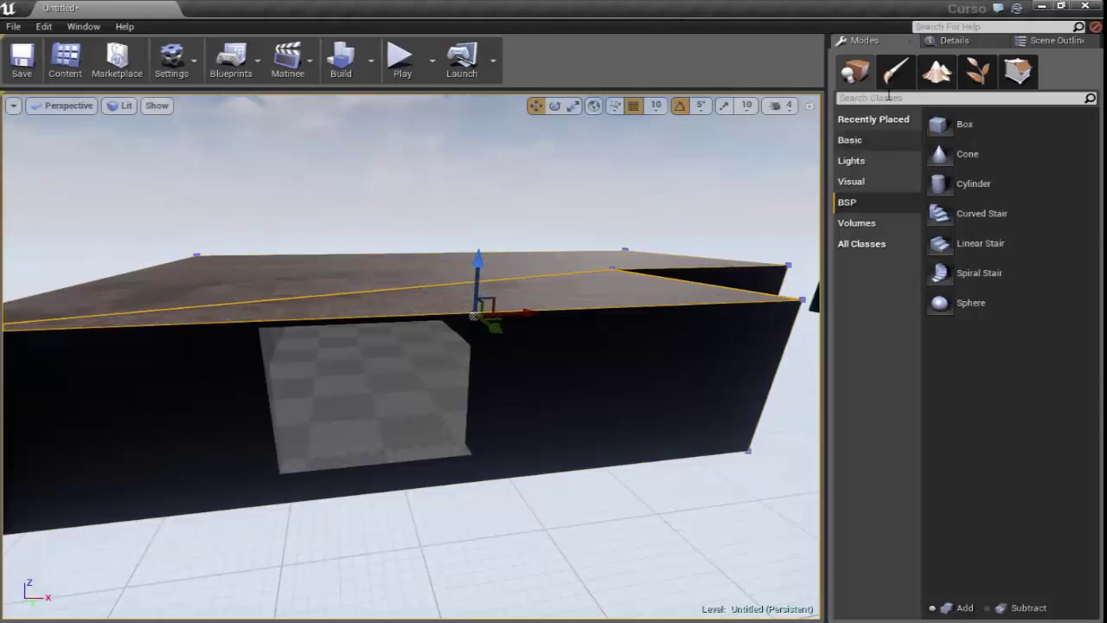
Preview Landscape and Mesh Paint modes, then return to Place mode closer to the block
left_click(937, 72)
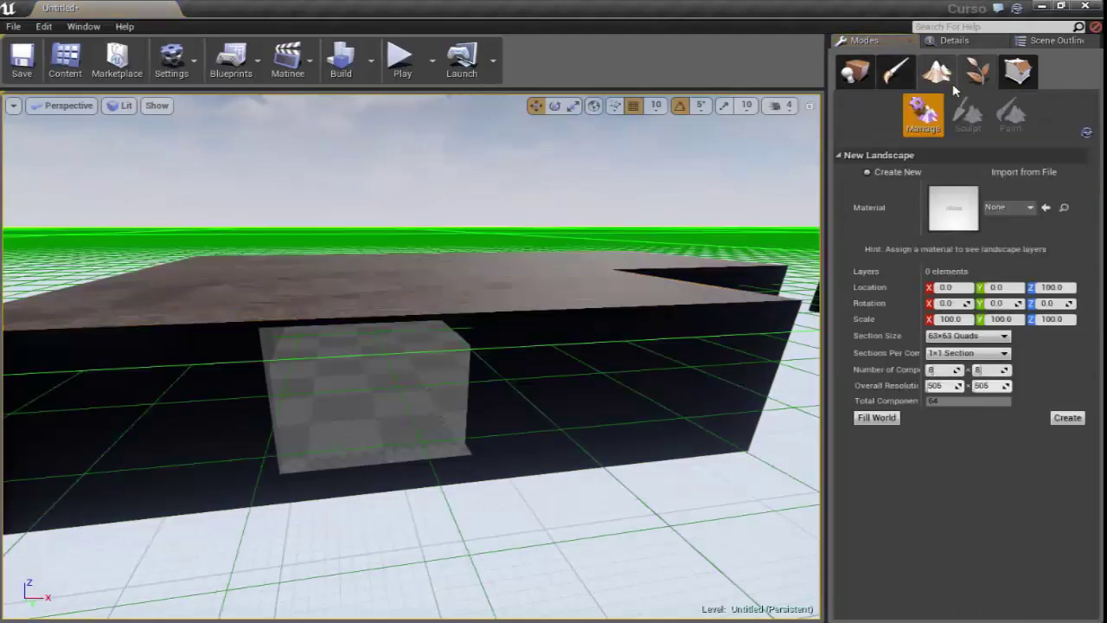
left_click(897, 76)
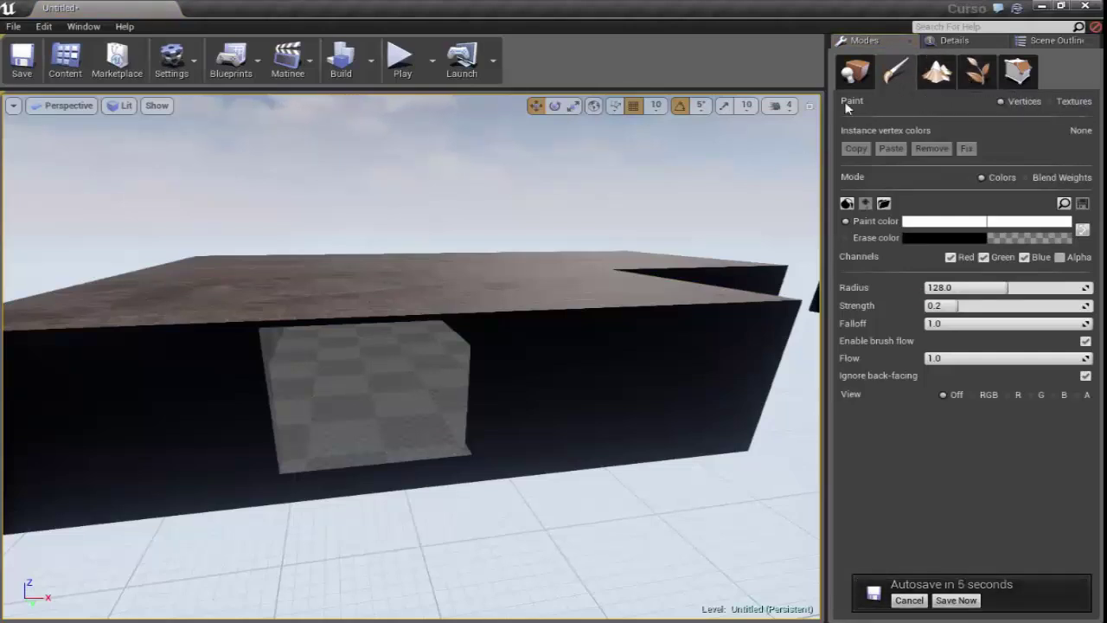
left_click(854, 73)
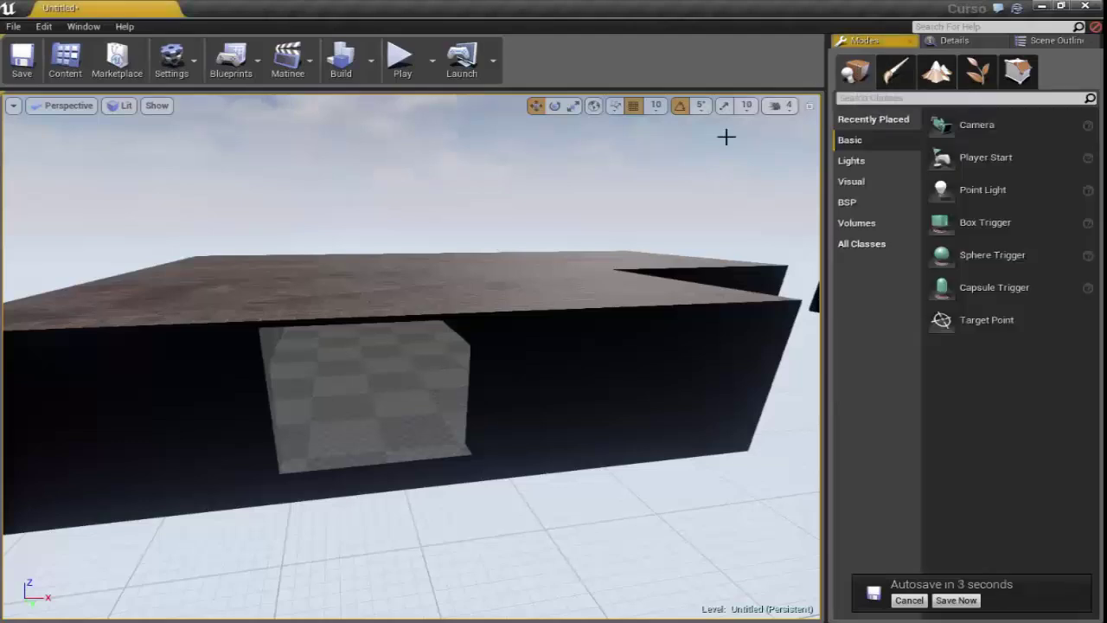
left_click_drag(519, 222, 553, 190)
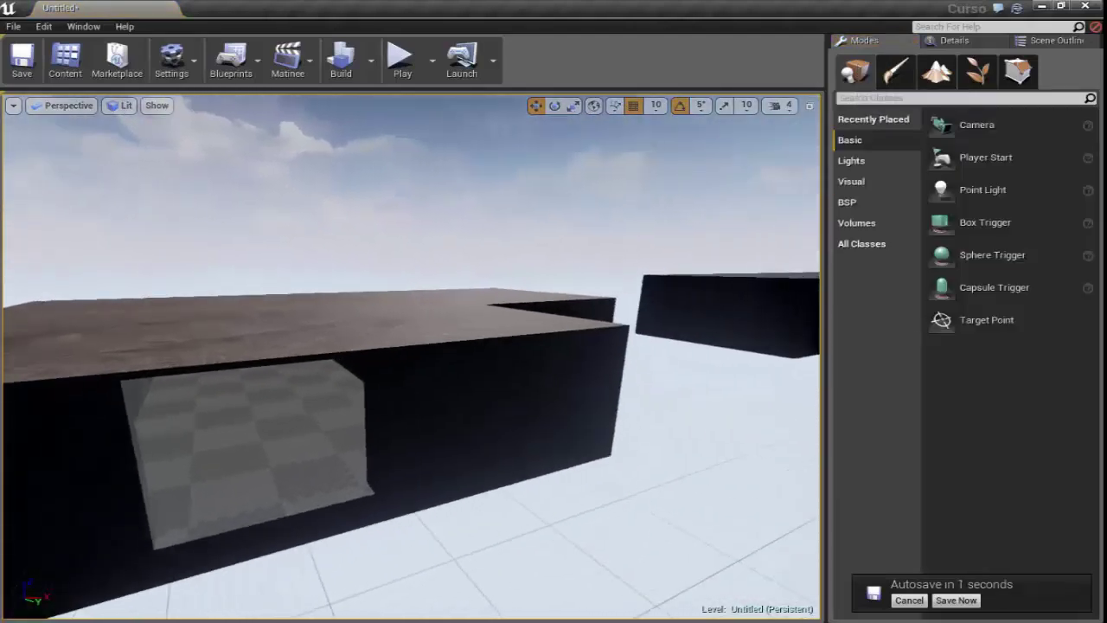
left_click_drag(511, 221, 511, 199)
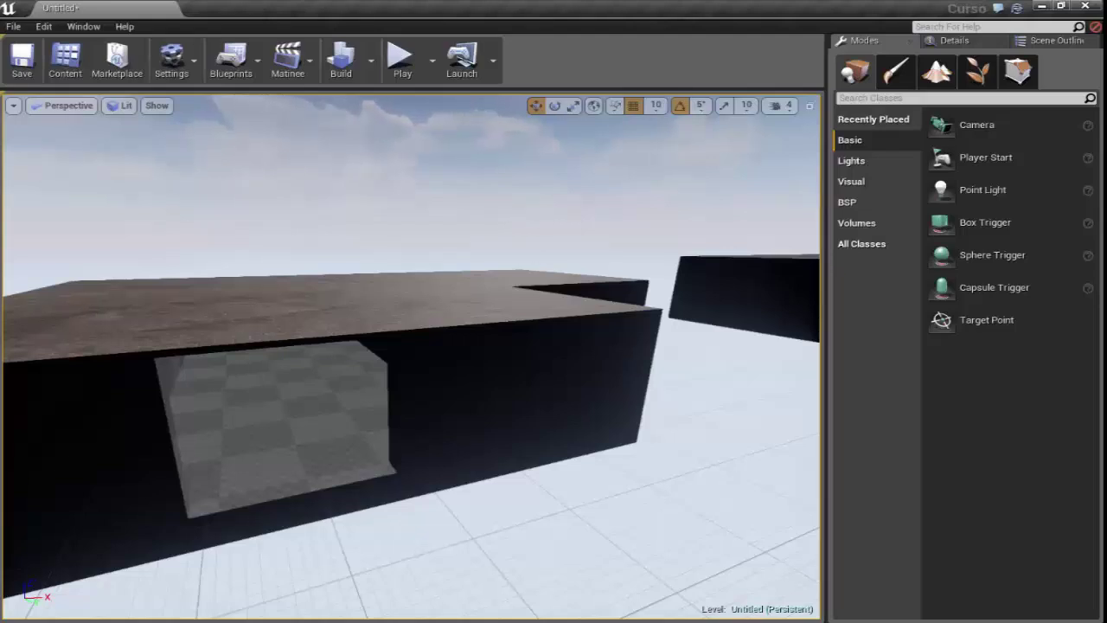
left_click(588, 363)
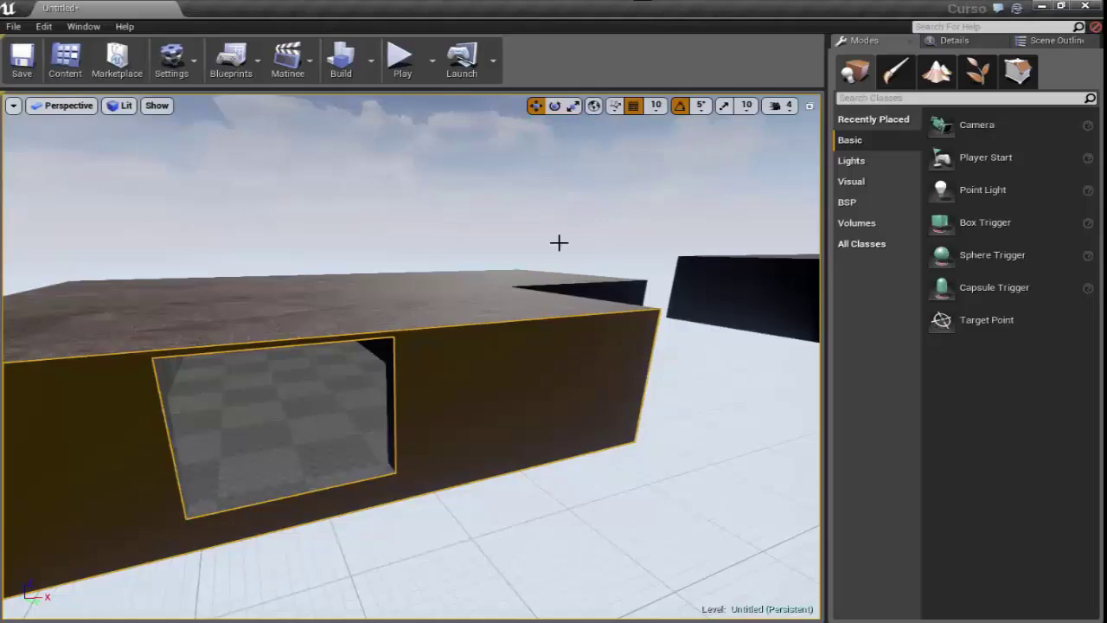
mouse_move(619, 429)
right_mouse_down()
mouse_move(692, 429)
mouse_move(606, 407)
mouse_move(642, 441)
right_mouse_up()
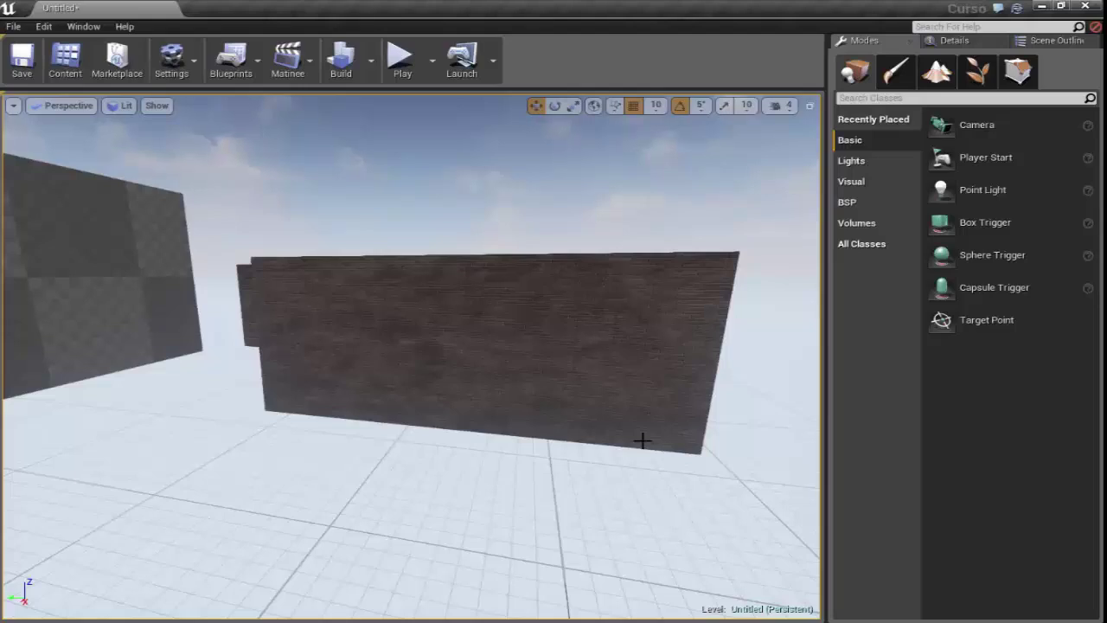
left_click_drag(519, 366, 481, 368)
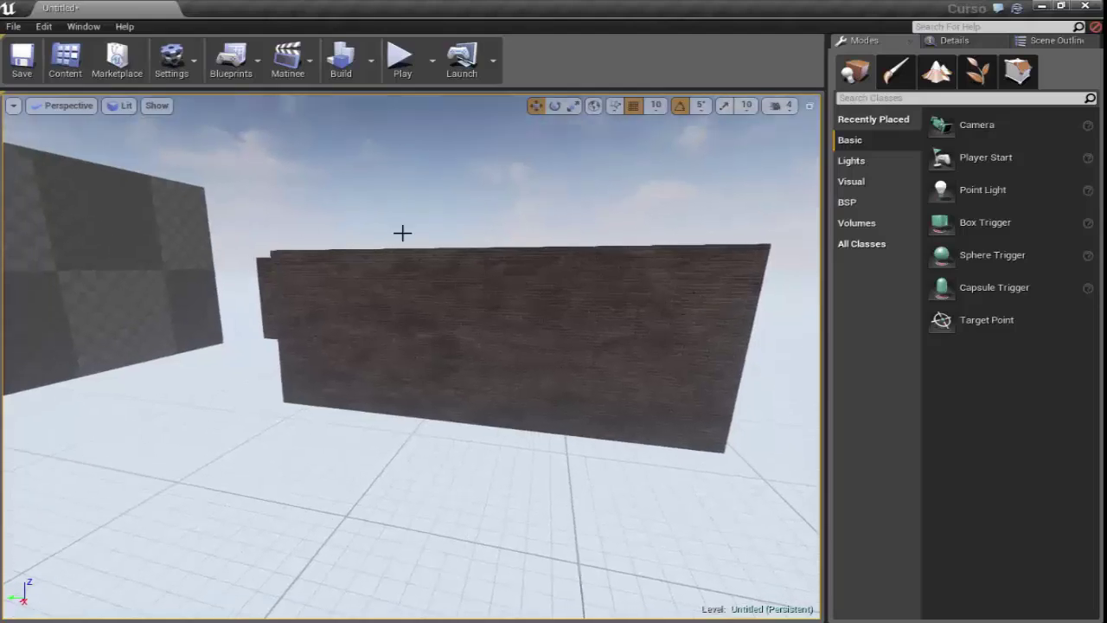
mouse_move(186, 449)
left_mouse_down()
mouse_move(199, 329)
mouse_move(335, 375)
left_mouse_up()
left_click_drag(429, 387, 372, 407)
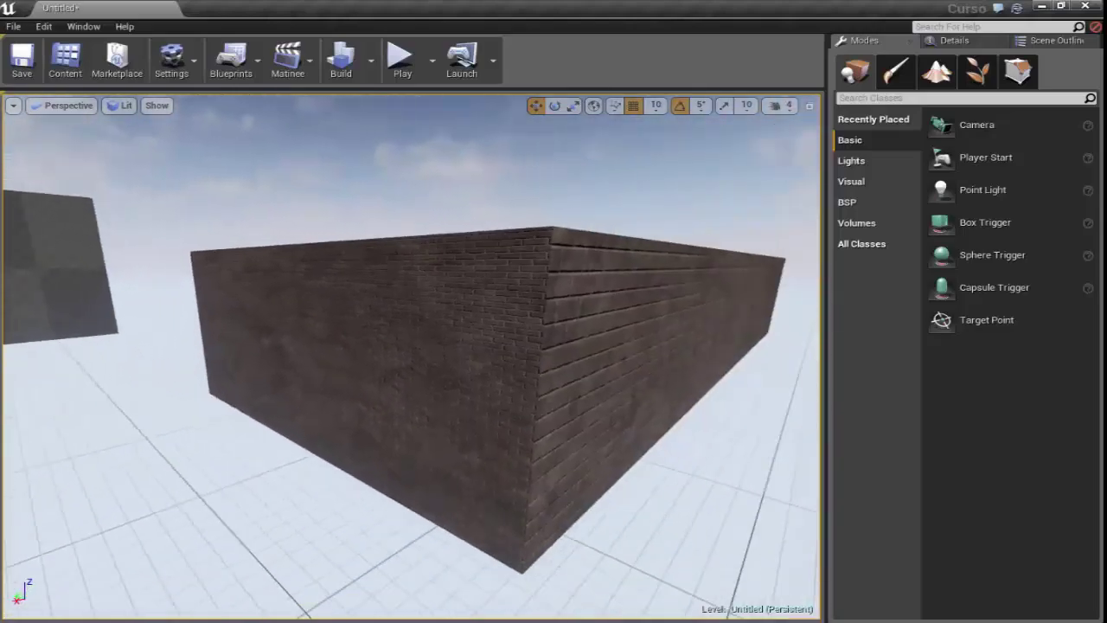
mouse_move(447, 366)
left_mouse_down()
mouse_move(485, 371)
mouse_move(410, 304)
mouse_move(323, 302)
left_mouse_up()
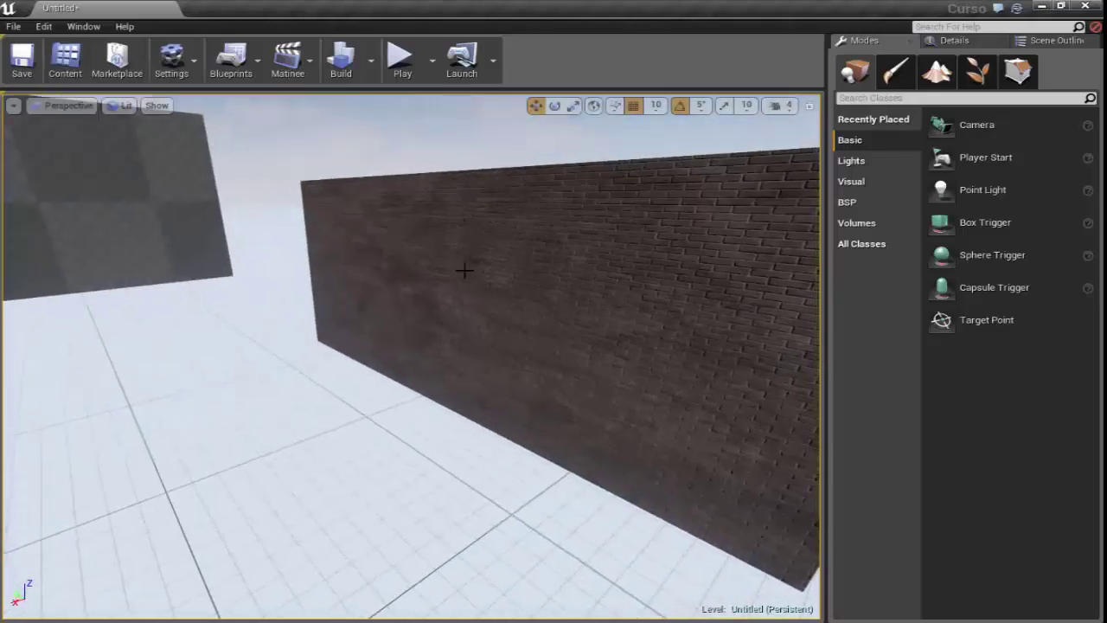
left_click_drag(465, 270, 401, 316)
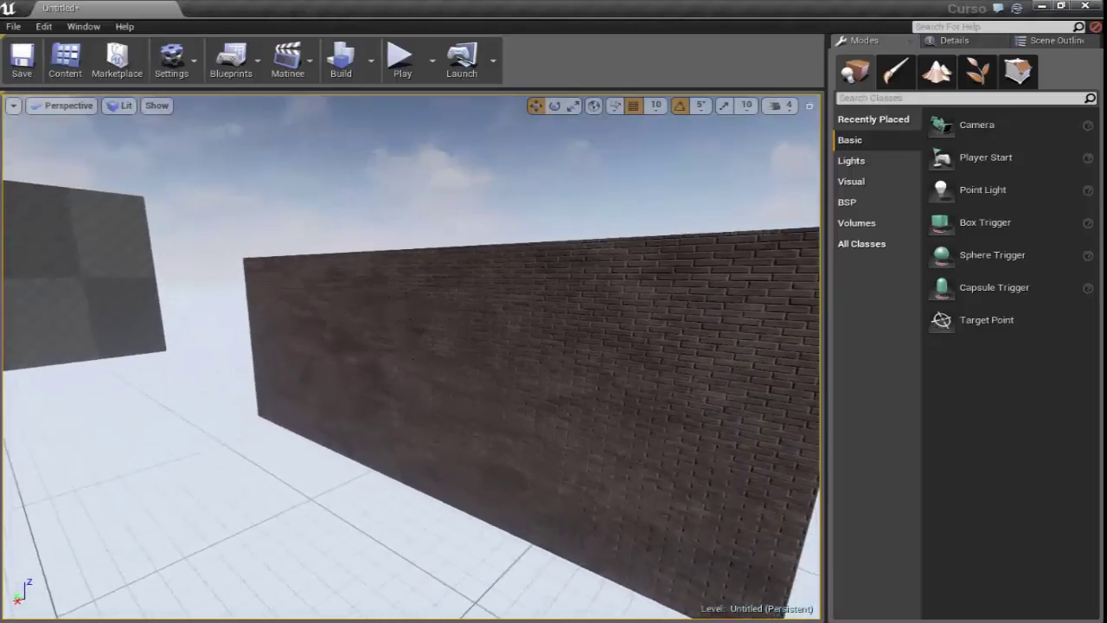
left_click_drag(334, 314, 334, 314)
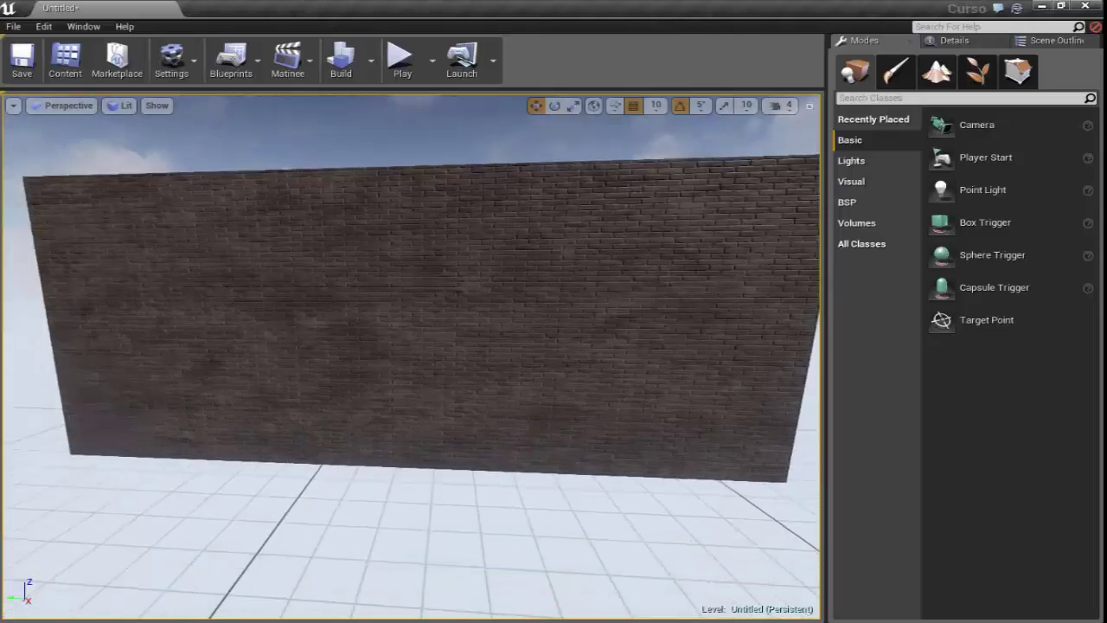
mouse_move(481, 338)
left_mouse_down()
mouse_move(485, 325)
mouse_move(472, 322)
left_mouse_up()
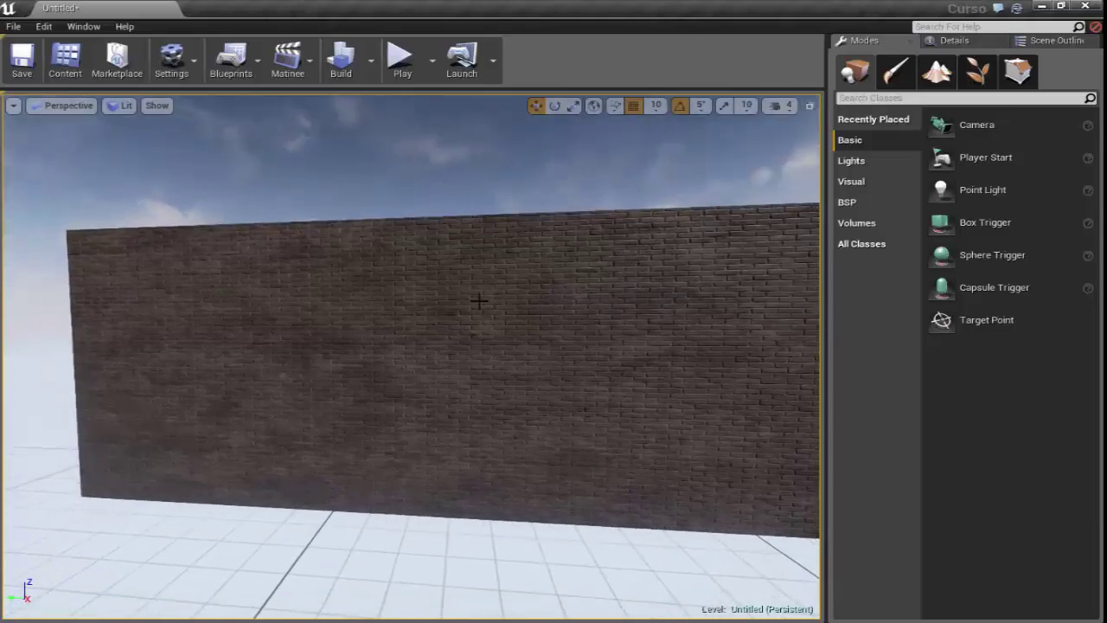
left_click_drag(479, 301, 479, 301)
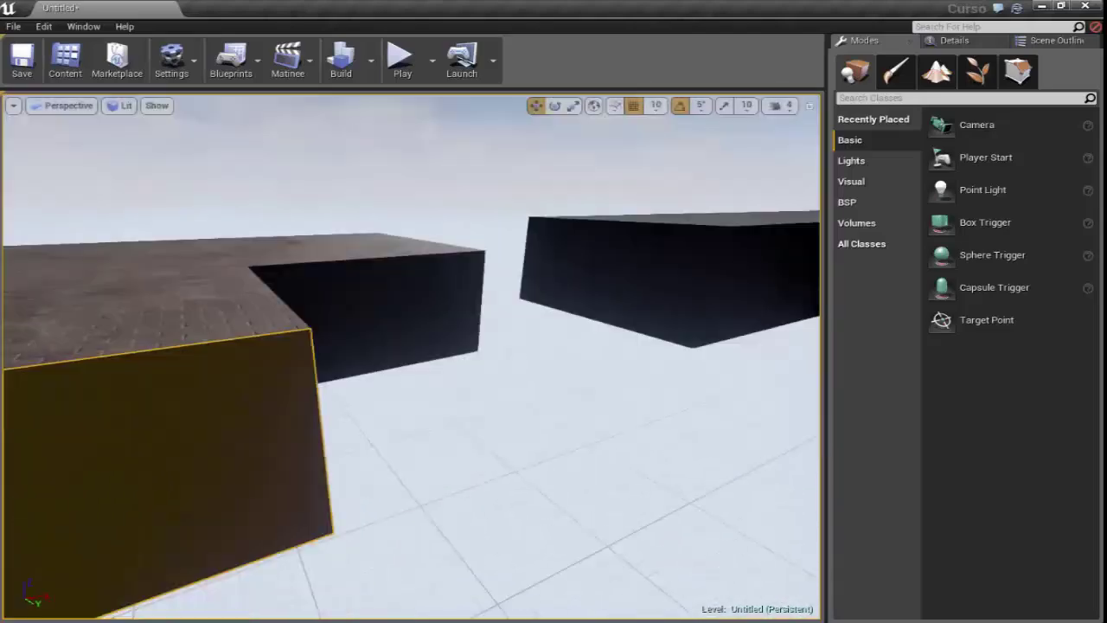
left_click_drag(418, 316, 418, 315)
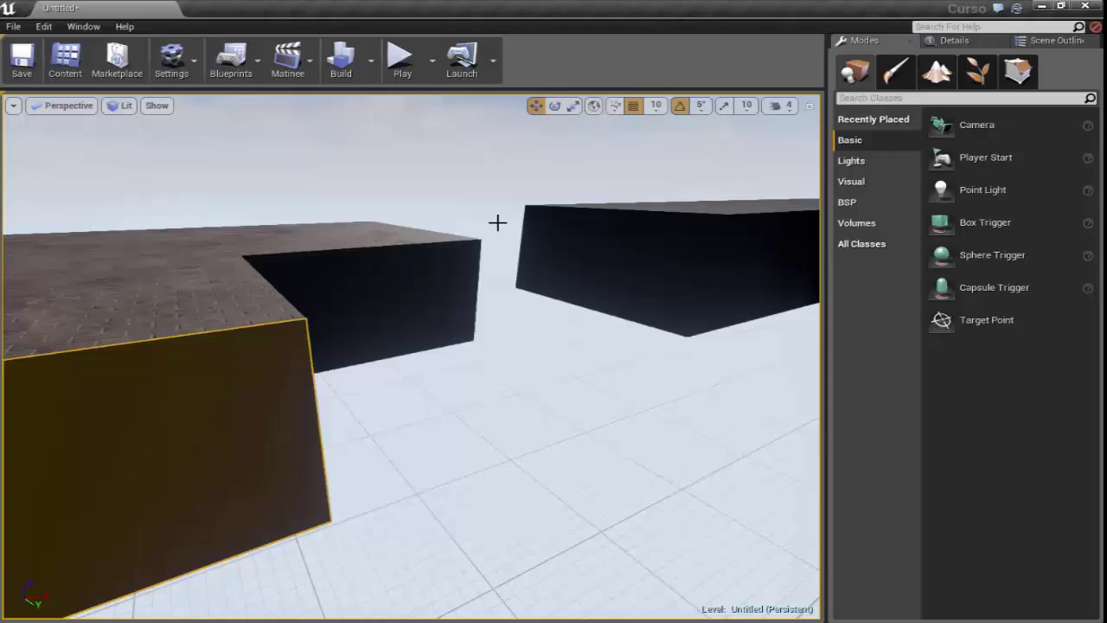
left_click(492, 202)
left_click_drag(497, 227, 497, 173)
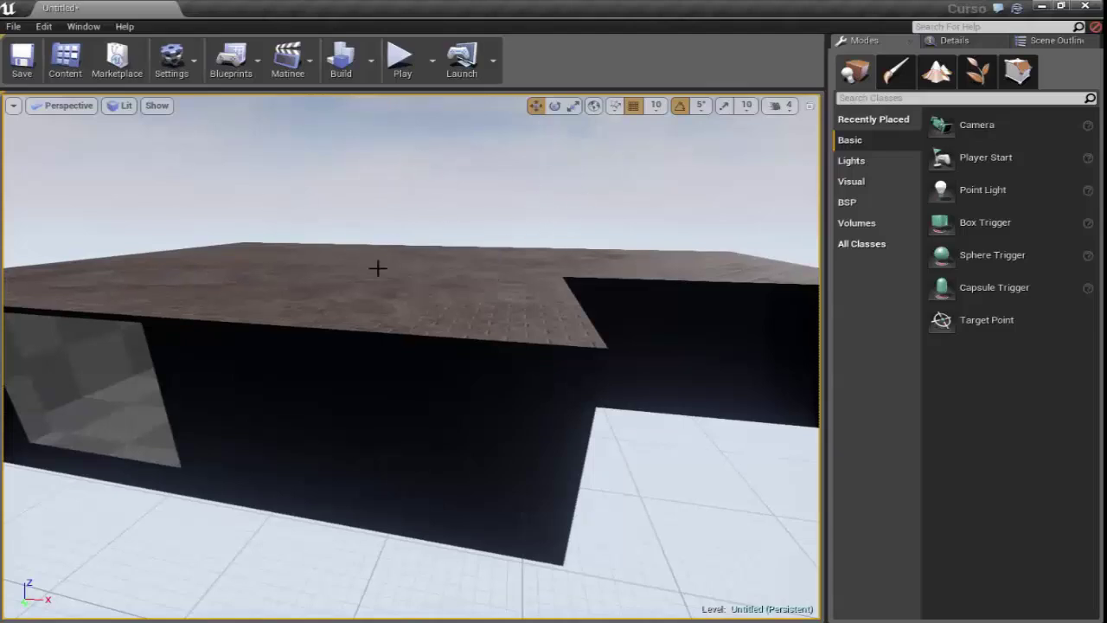
mouse_move(403, 274)
left_mouse_down()
mouse_move(380, 328)
mouse_move(415, 329)
left_mouse_up()
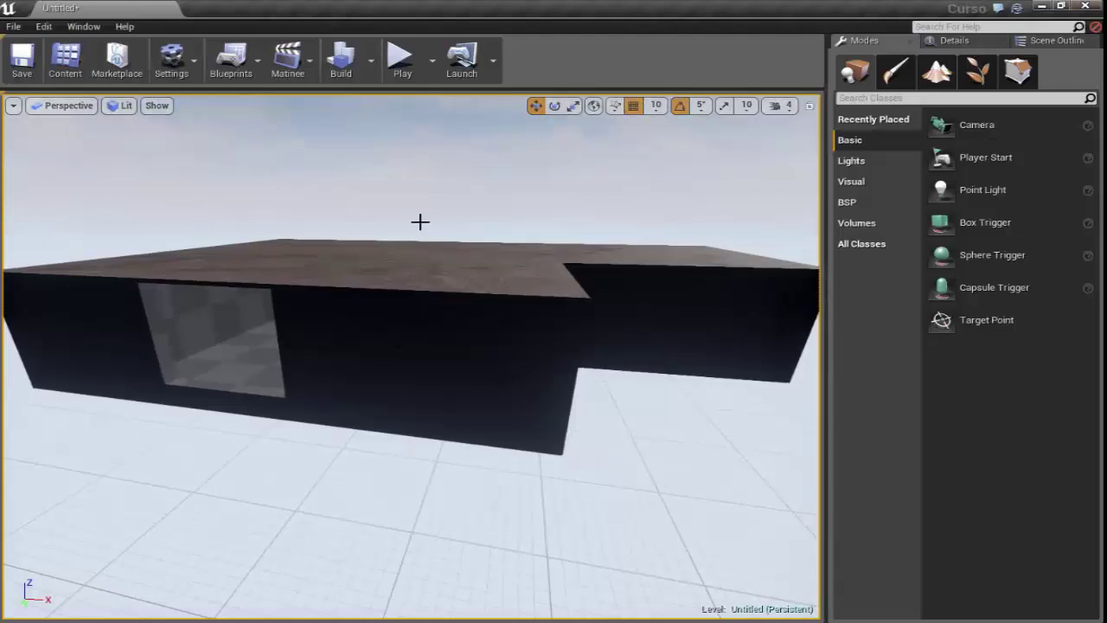
left_click_drag(419, 221, 389, 199)
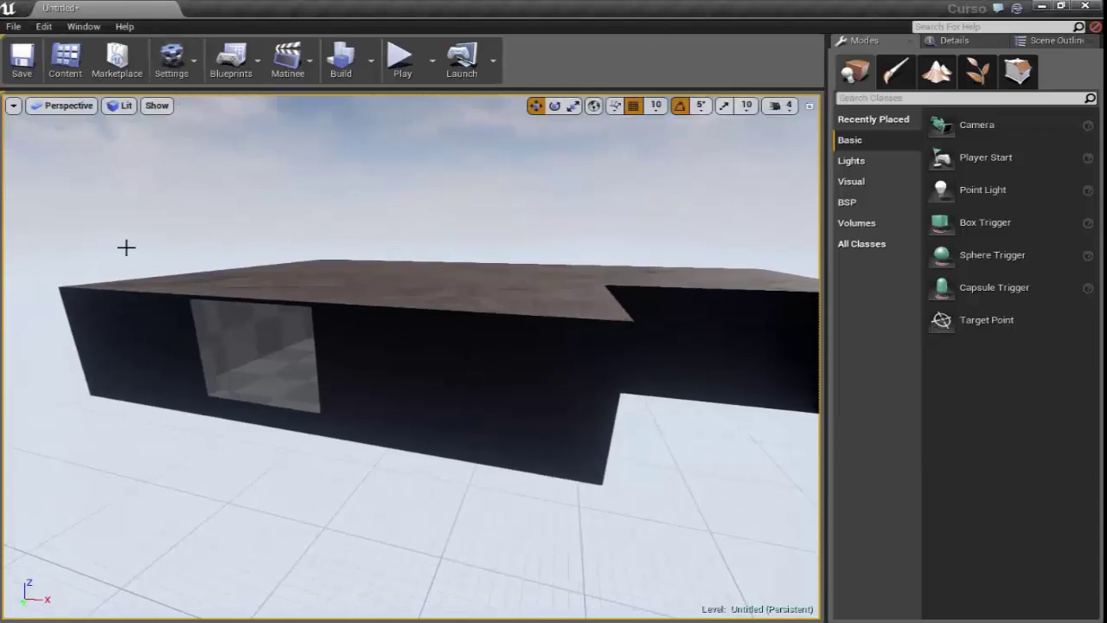
mouse_move(164, 195)
left_mouse_down()
mouse_move(164, 169)
mouse_move(153, 209)
left_mouse_up()
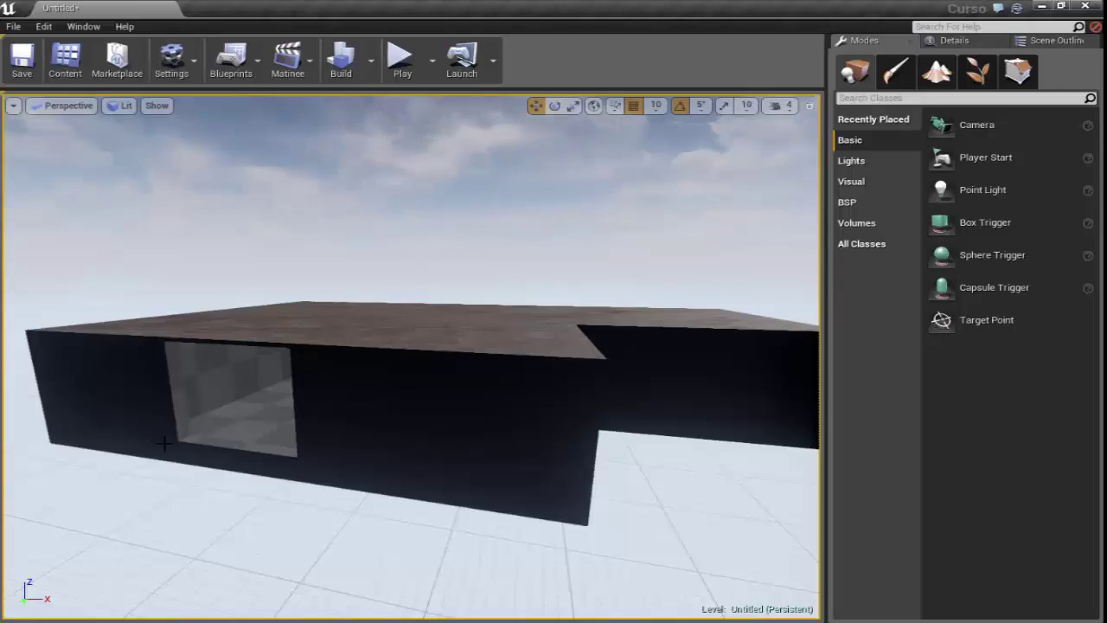
left_click_drag(156, 433, 164, 443)
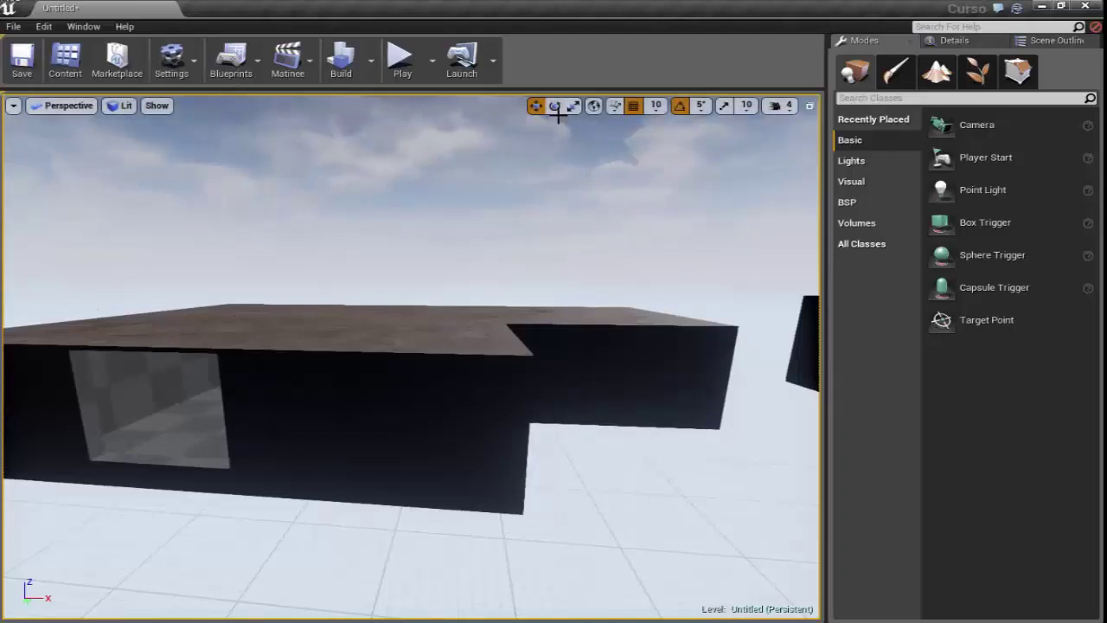
Open the StarterContent Materials browser and dock it into the editor
left_click(64, 53)
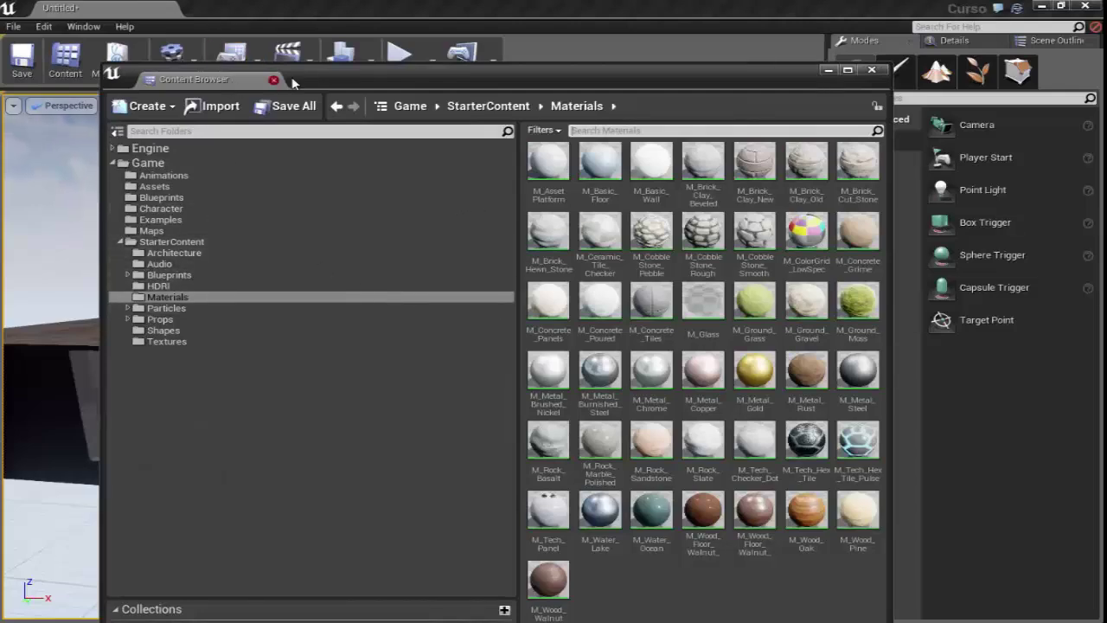
left_click_drag(298, 83, 227, 188)
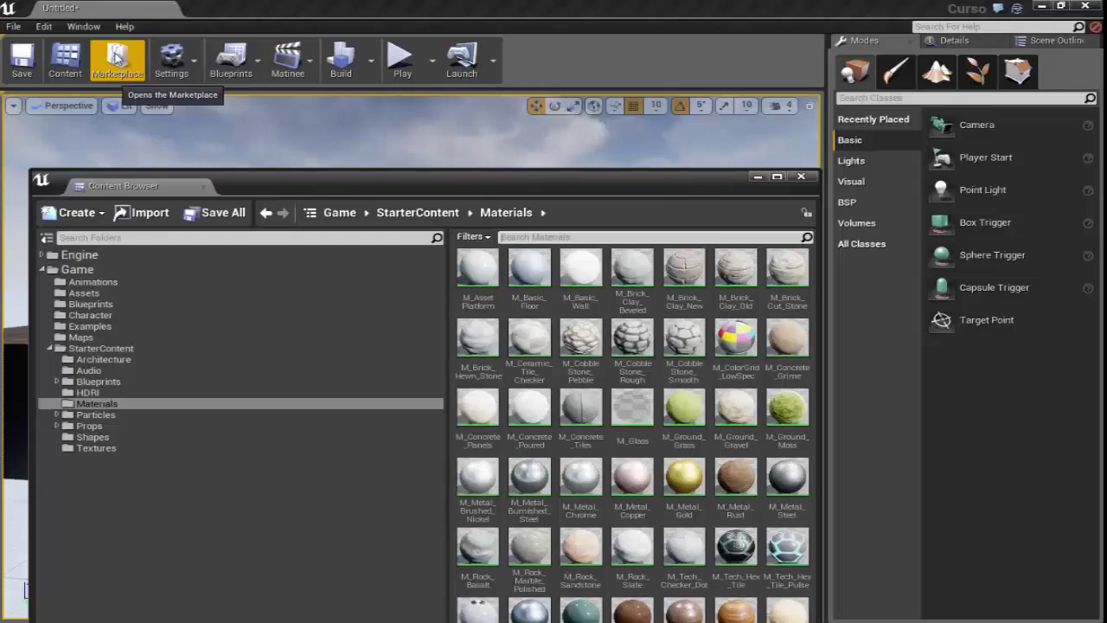
left_click_drag(231, 183, 225, 145)
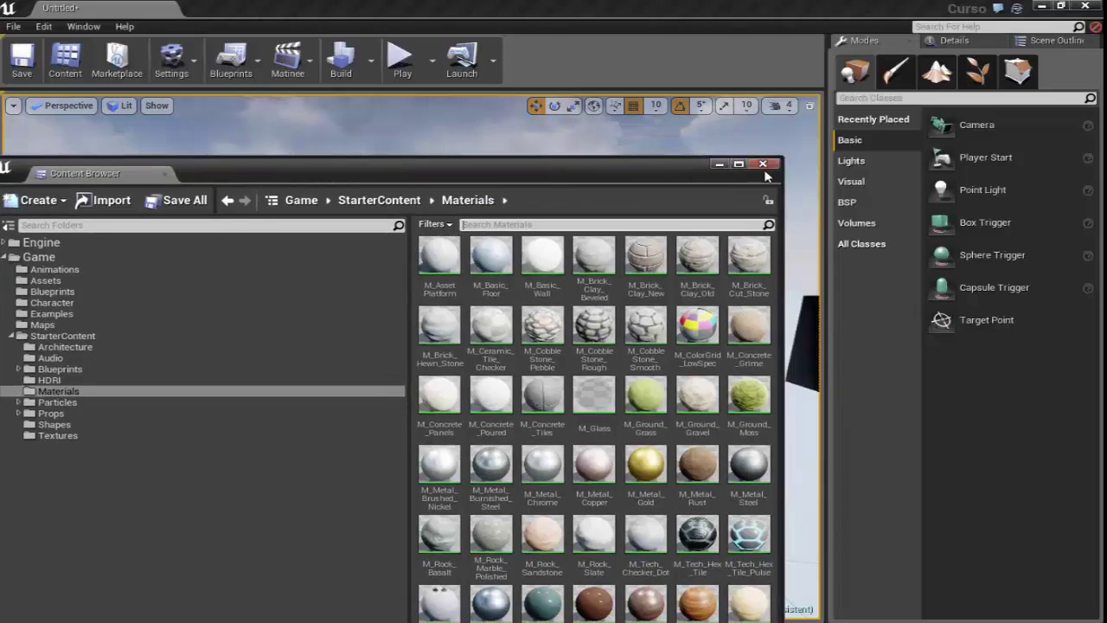
left_click_drag(586, 150, 588, 191)
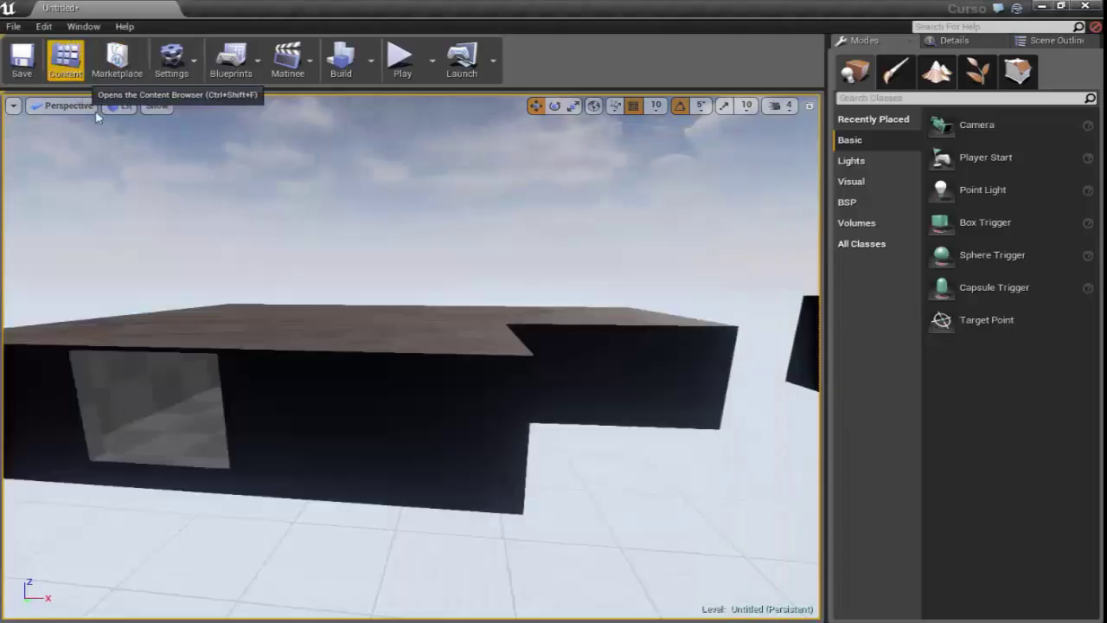
Fly the camera inside the building and turn to face the interior
middle_click_drag(227, 190, 250, 158)
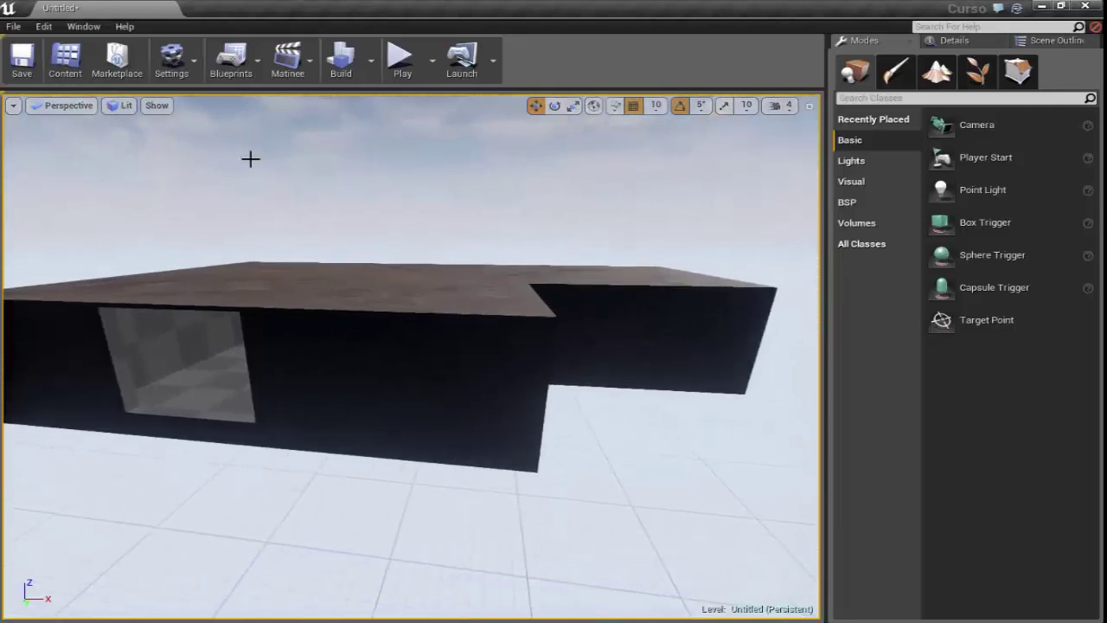
left_click(370, 60)
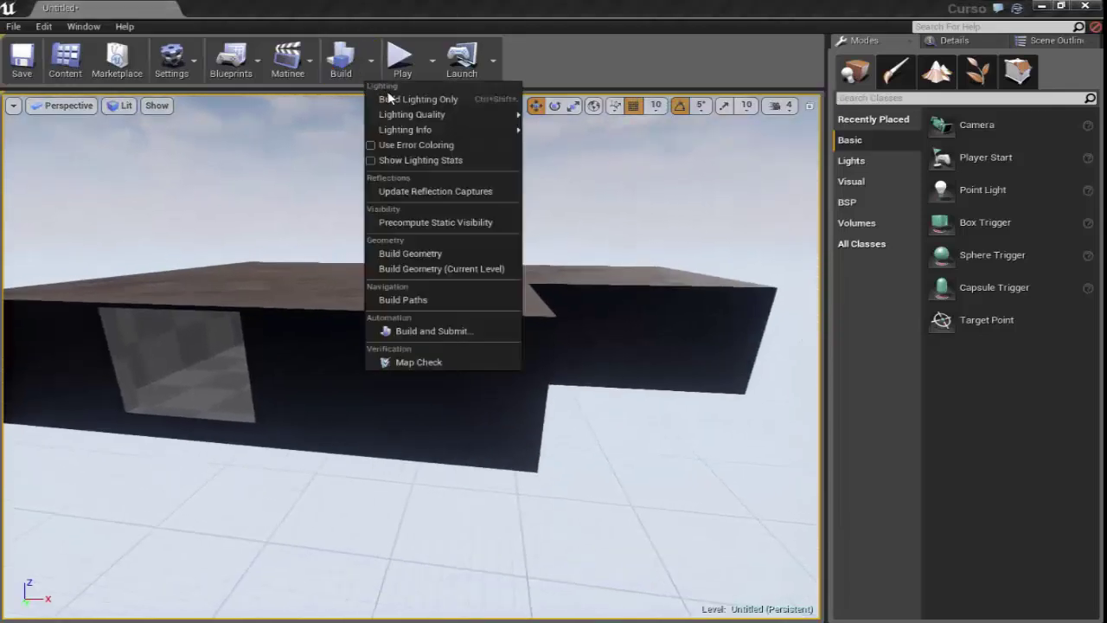
mouse_move(414, 115)
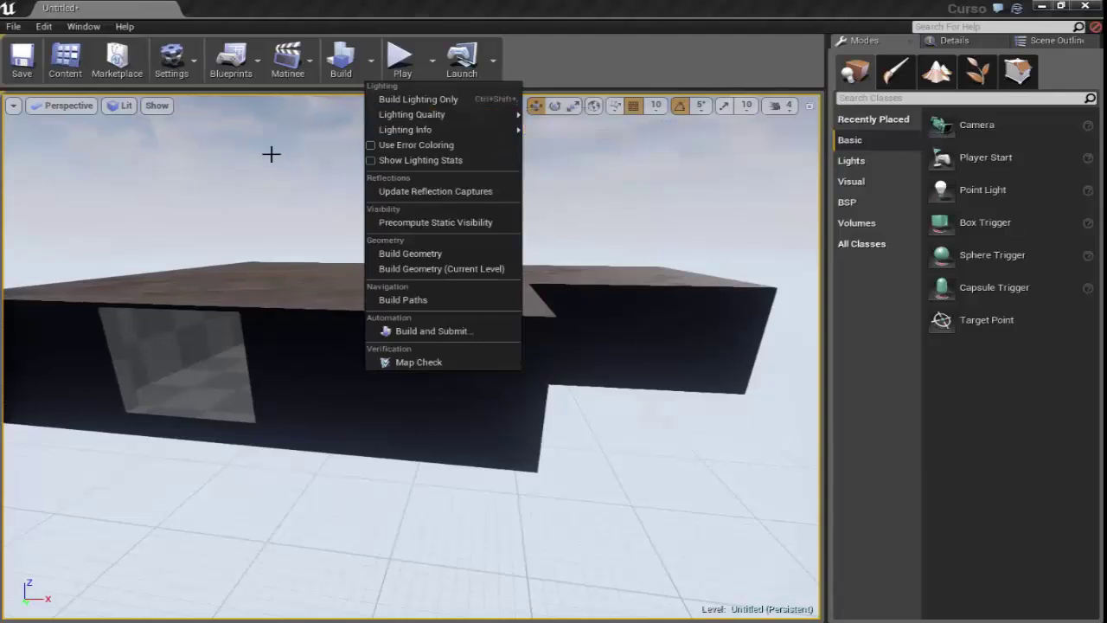
mouse_move(272, 153)
left_mouse_down()
mouse_move(319, 202)
mouse_move(329, 156)
left_mouse_up()
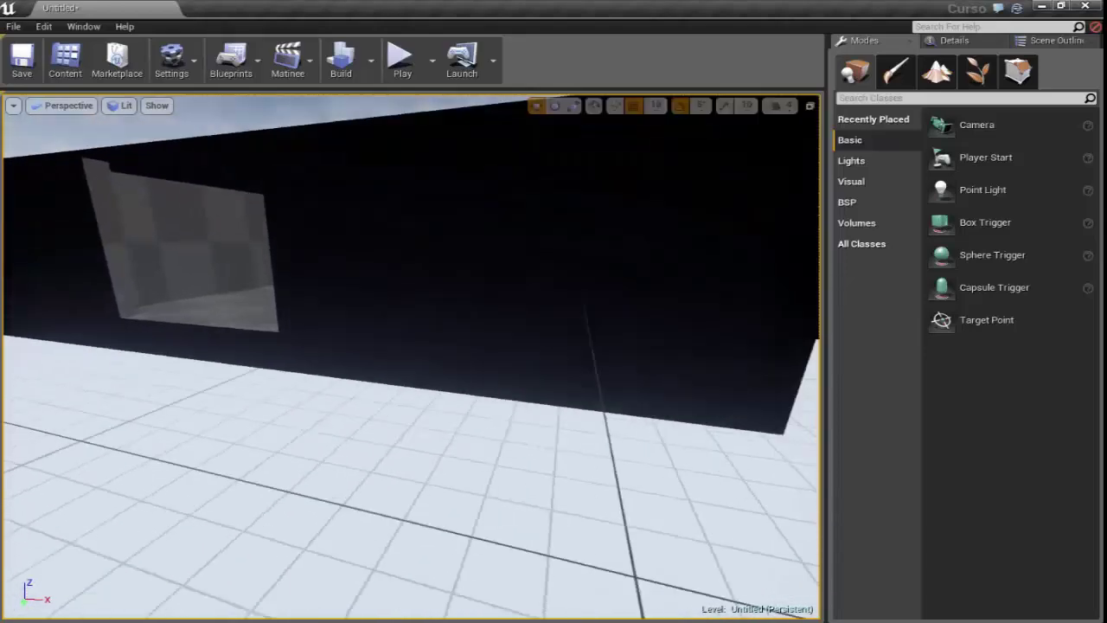
left_click_drag(346, 373, 346, 373)
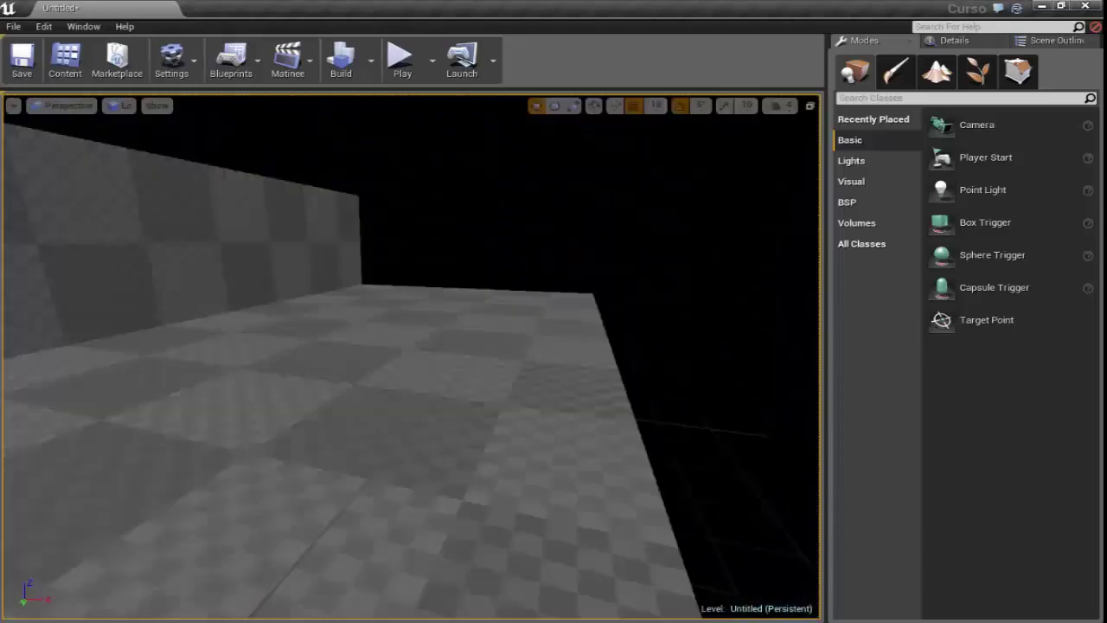
right_click_drag(411, 355, 467, 355)
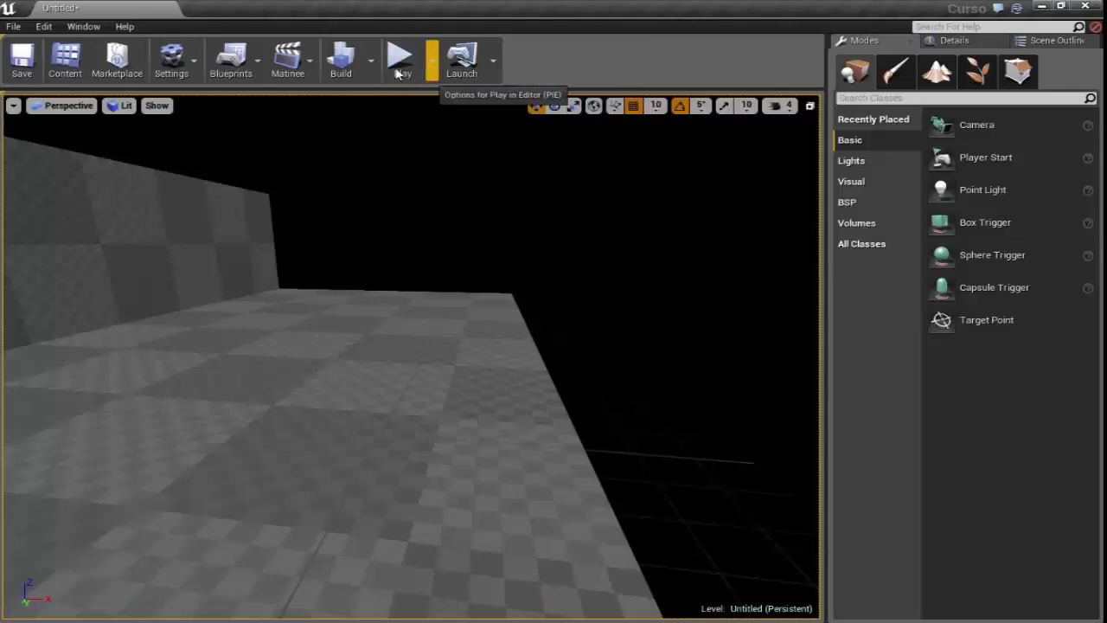
Run Build Lighting Only, then launch Play to test the level
left_click(370, 61)
mouse_move(510, 115)
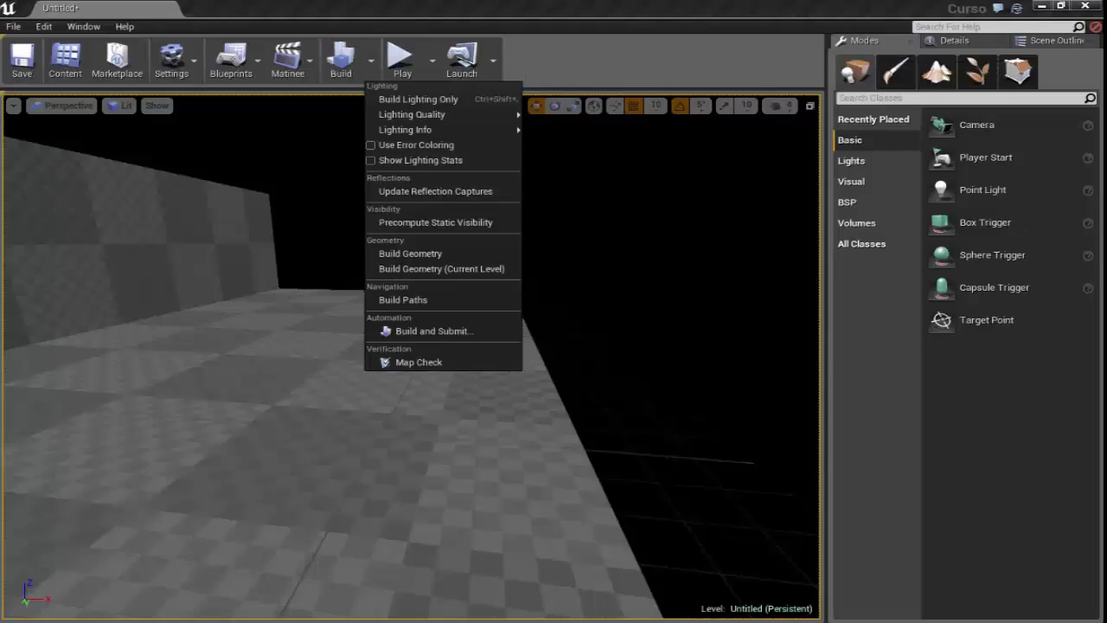
left_click(417, 99)
mouse_move(182, 355)
left_mouse_down()
mouse_move(183, 415)
mouse_move(182, 346)
mouse_move(208, 346)
left_mouse_up()
left_click(402, 57)
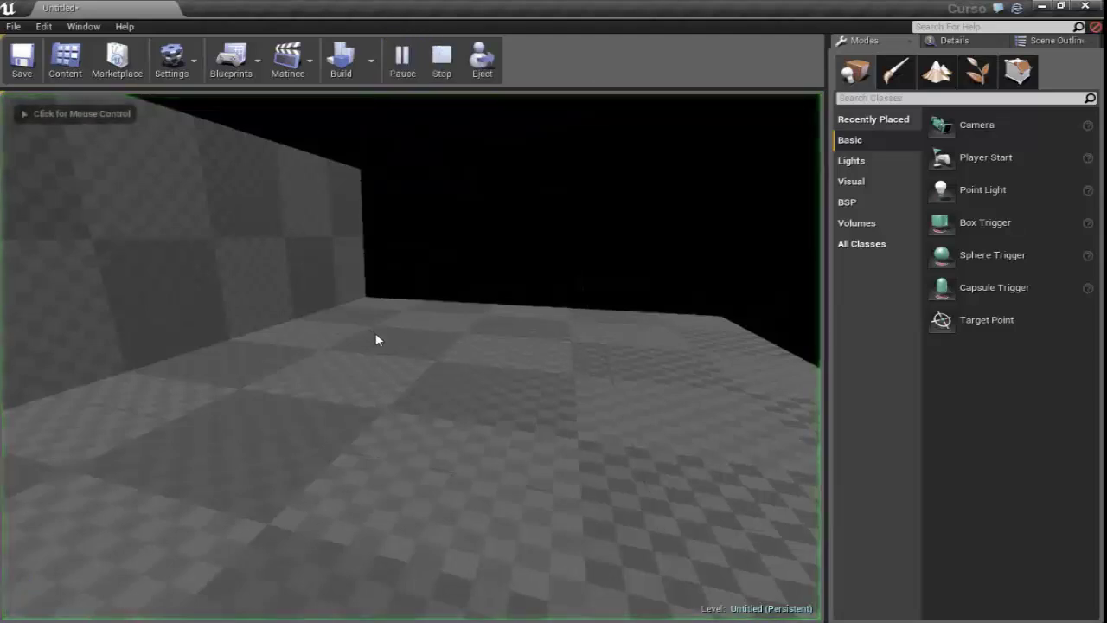
Take control of the play camera, then stop the Play session with Esc
left_click(412, 379)
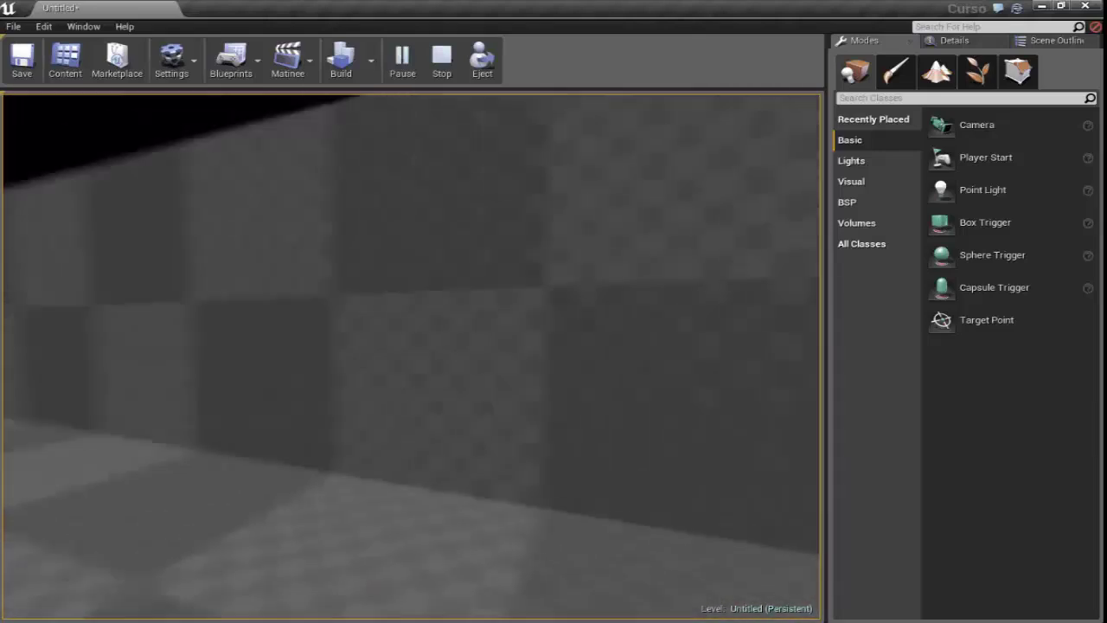
key("Escape")
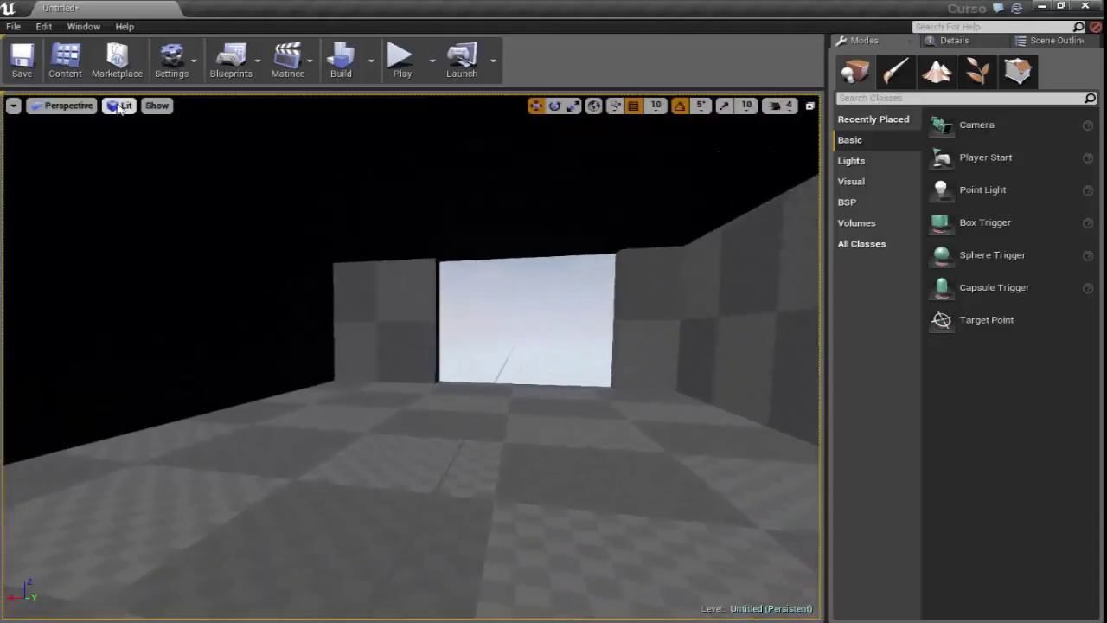
left_click(123, 105)
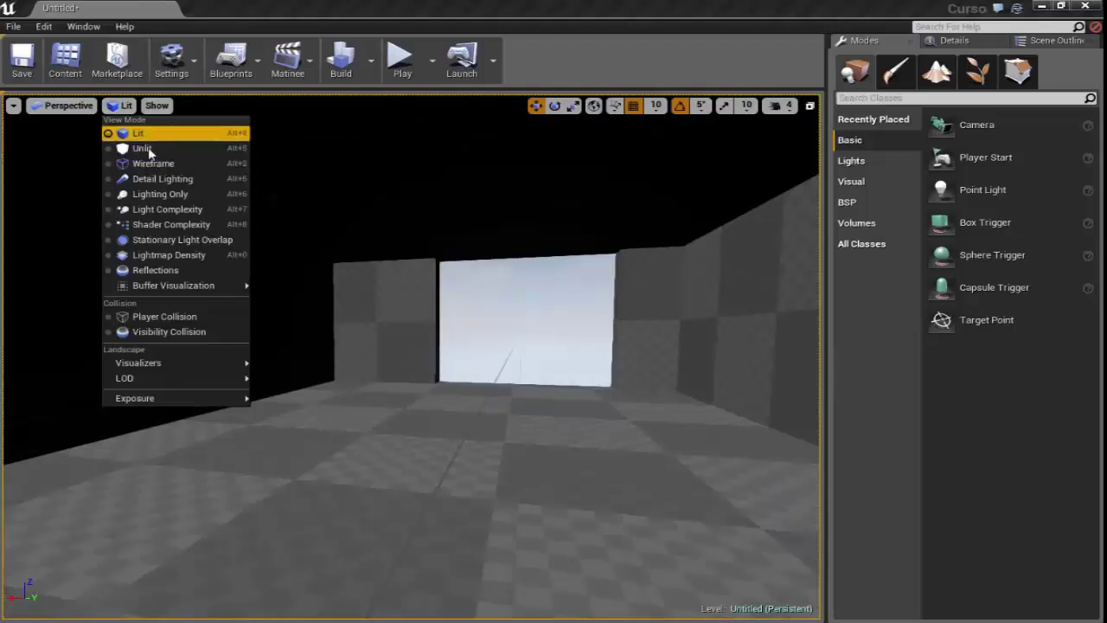
left_click(144, 256)
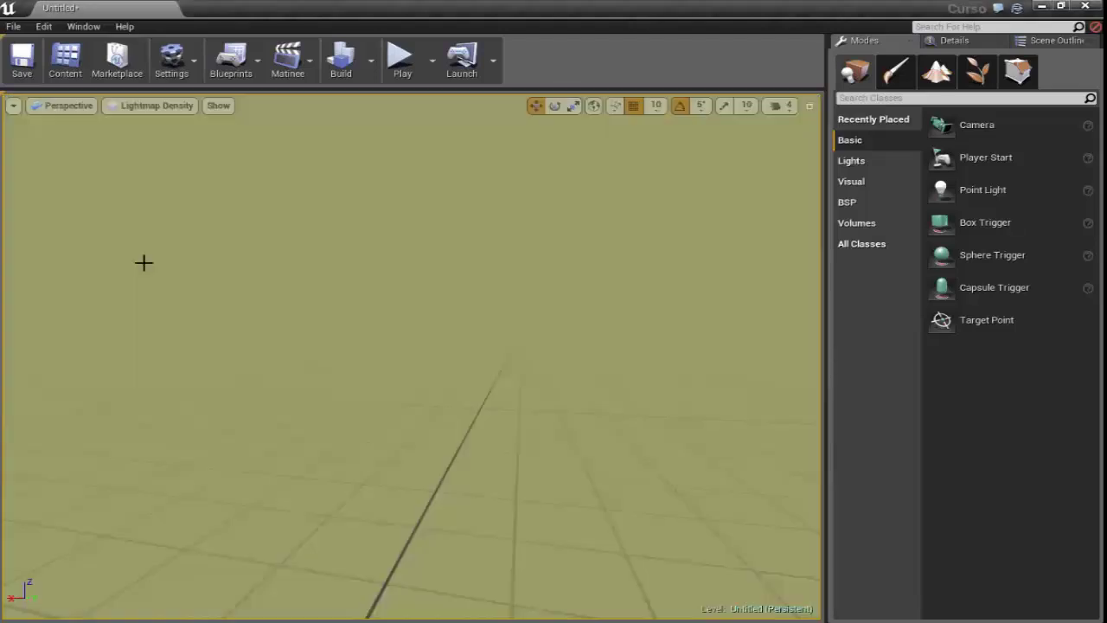
right_click_drag(79, 311, 108, 190)
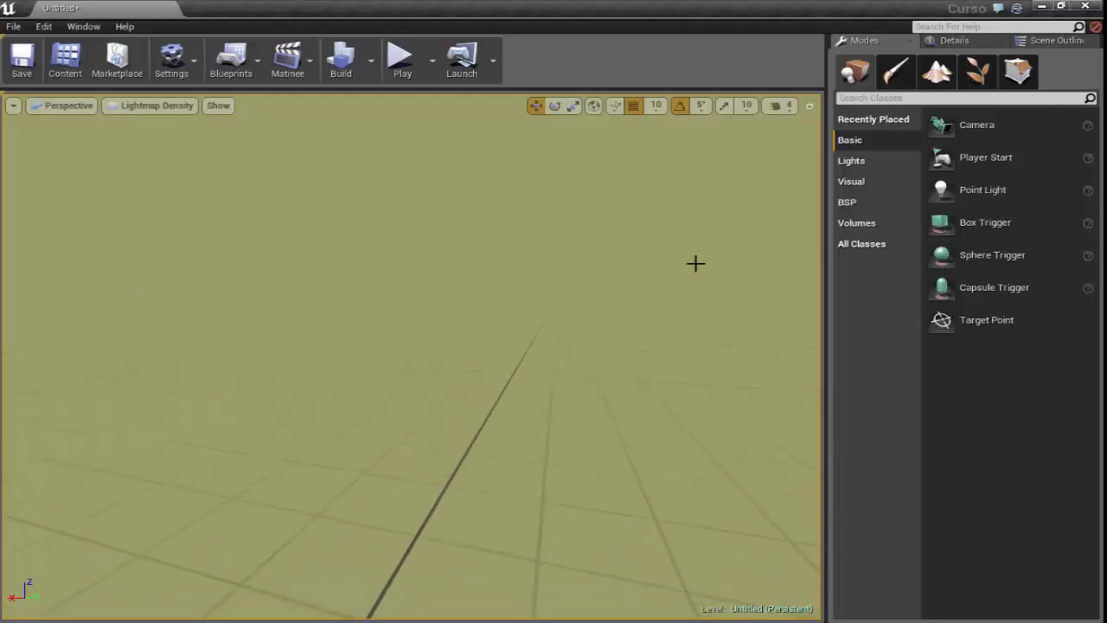
left_click(155, 106)
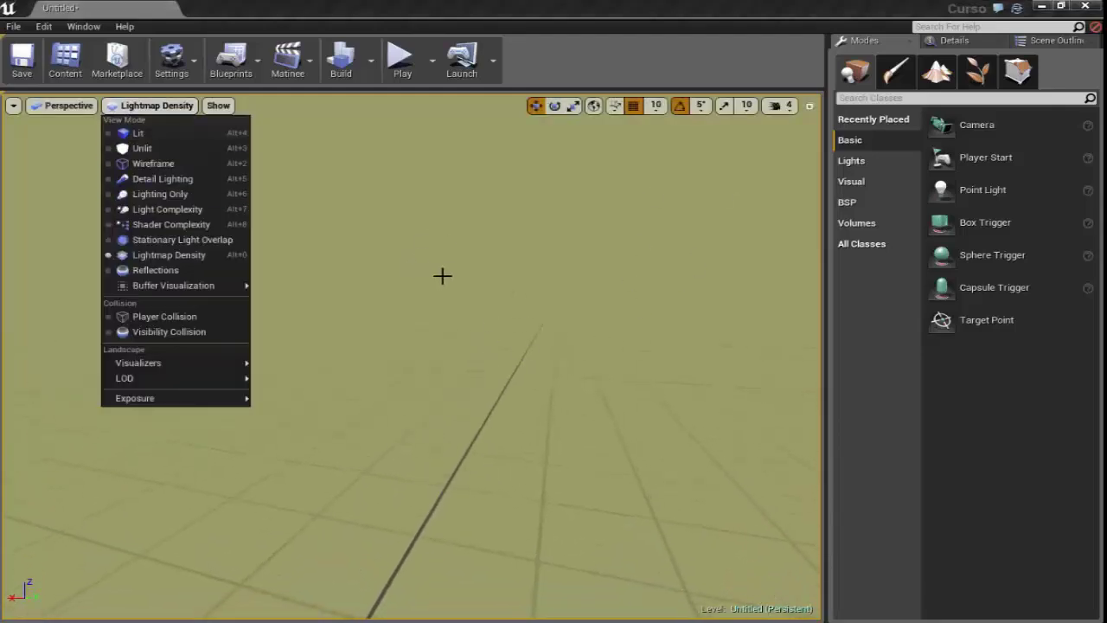
left_click(138, 134)
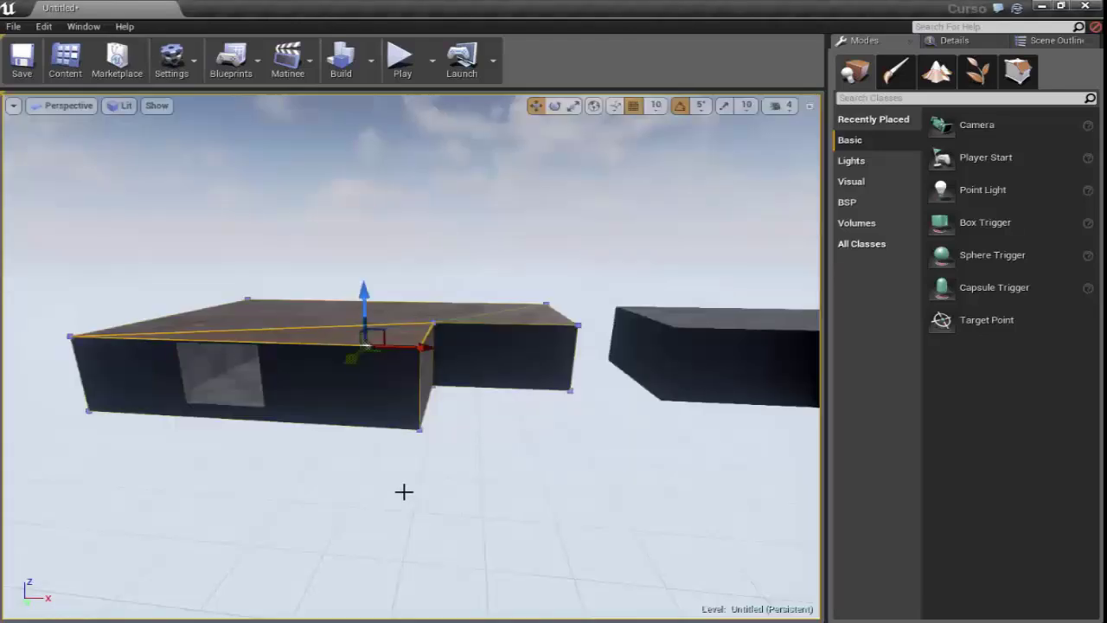
Orbit around the building and the L-shaped box, then deselect the building brush
right_click_drag(404, 492, 484, 492)
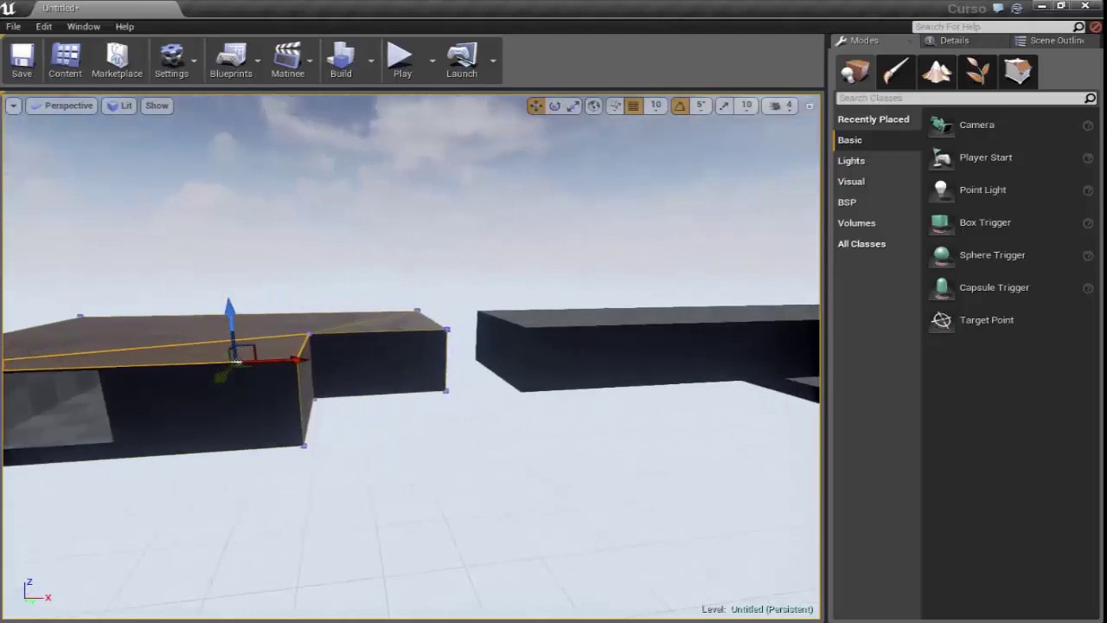
right_click_drag(410, 491, 412, 490)
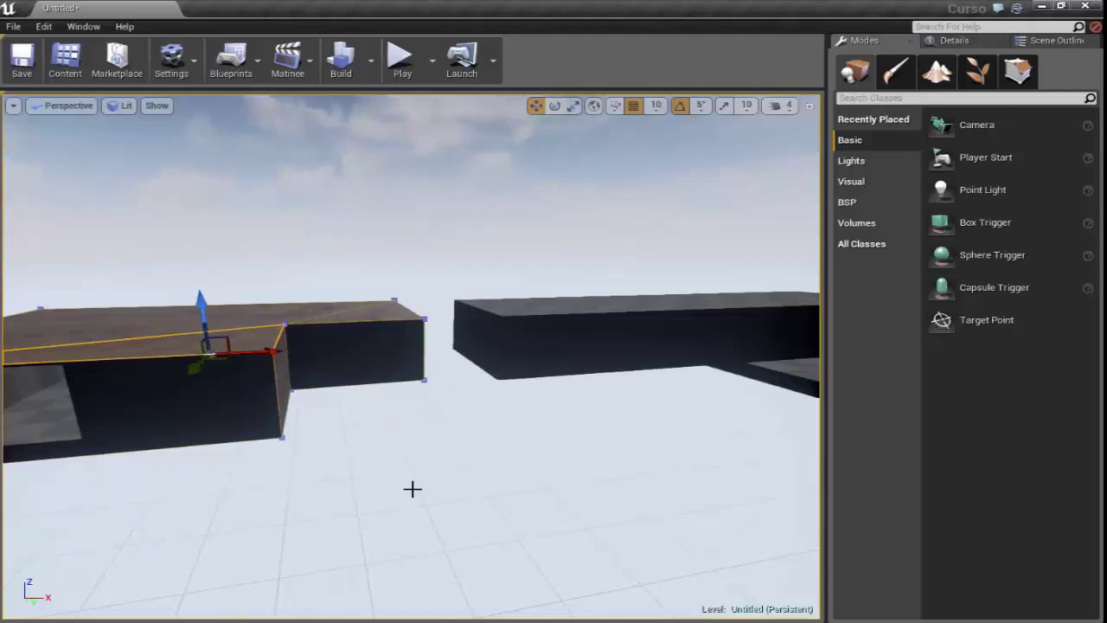
right_click_drag(415, 486, 415, 486)
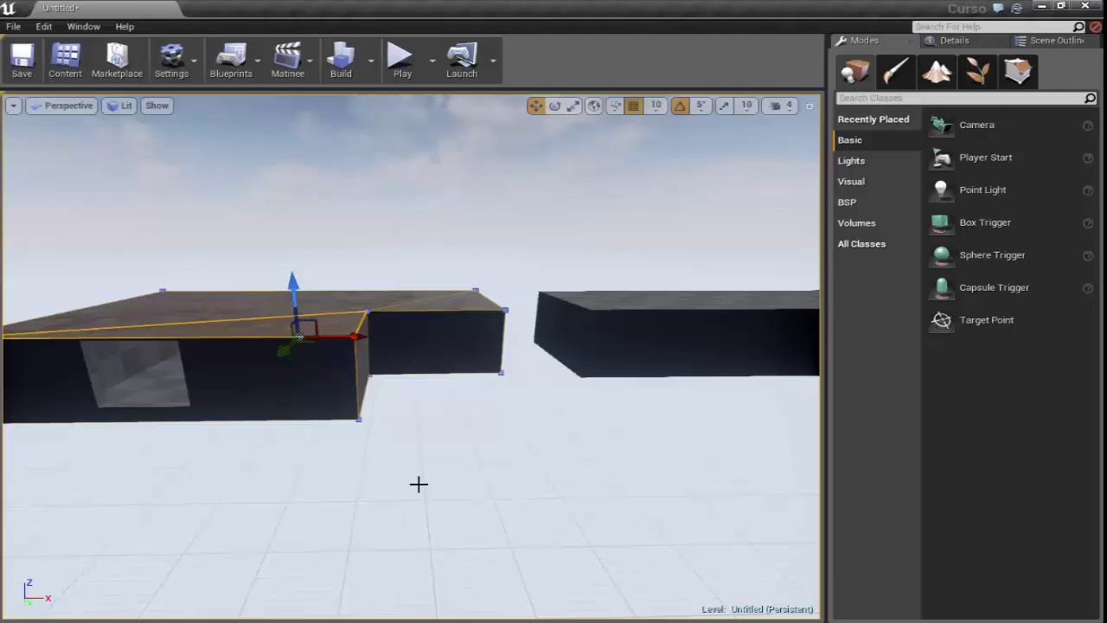
right_click_drag(418, 484, 418, 483)
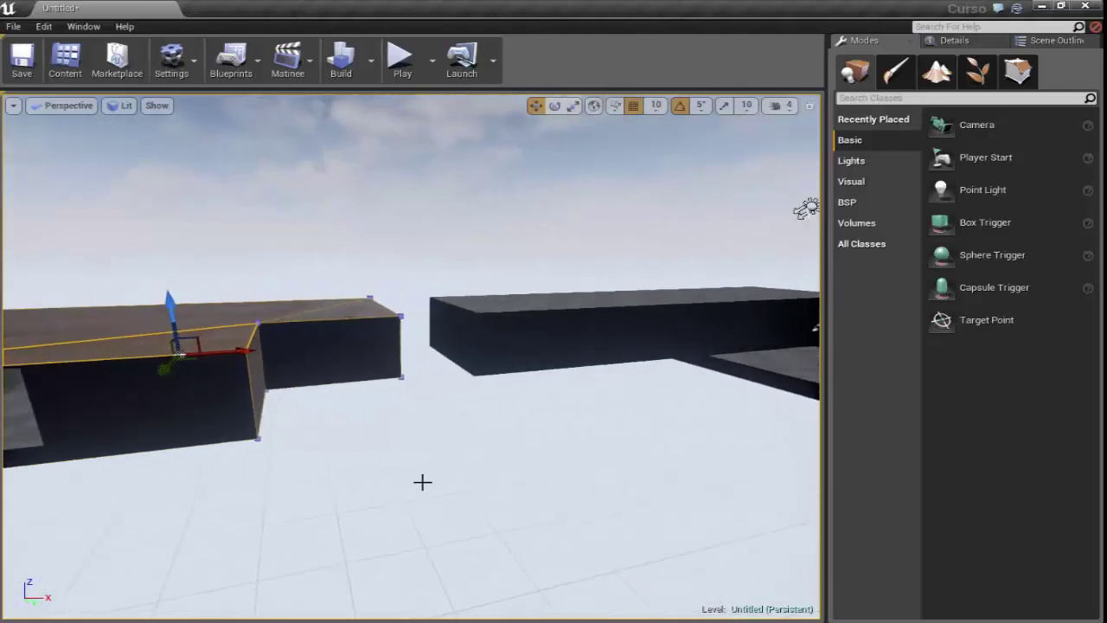
left_click(422, 482)
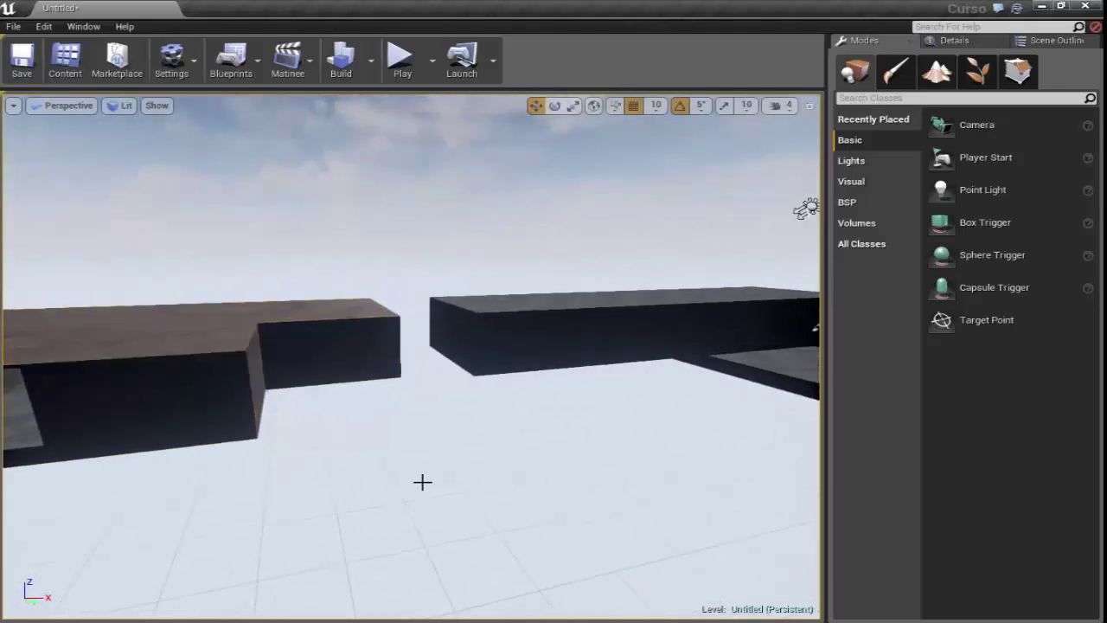
right_click_drag(419, 483, 418, 483)
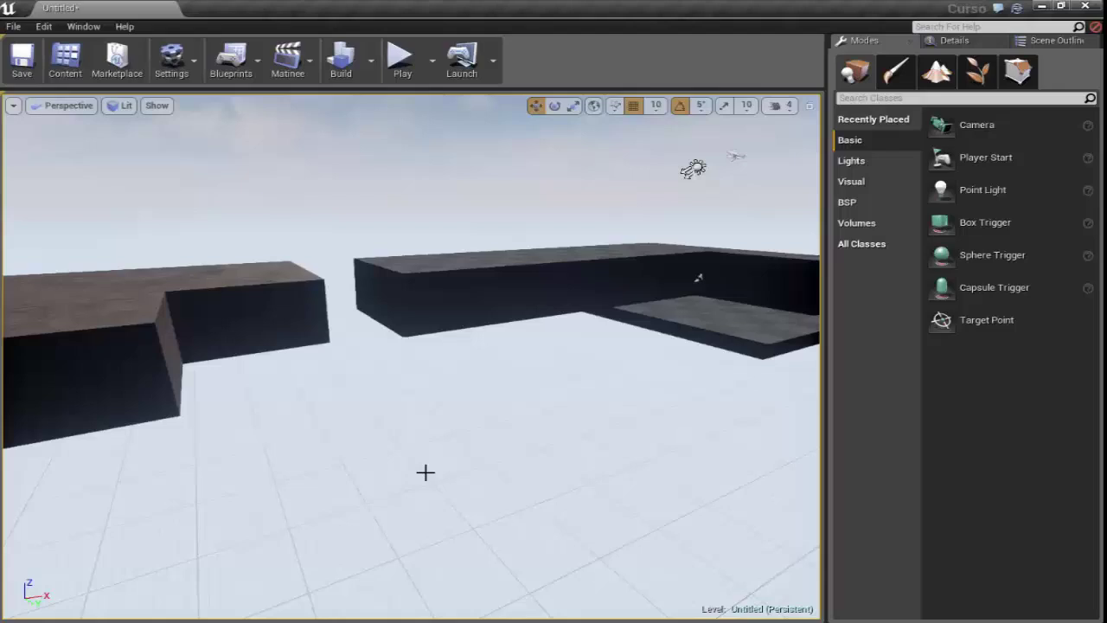
right_click_drag(425, 472, 425, 472)
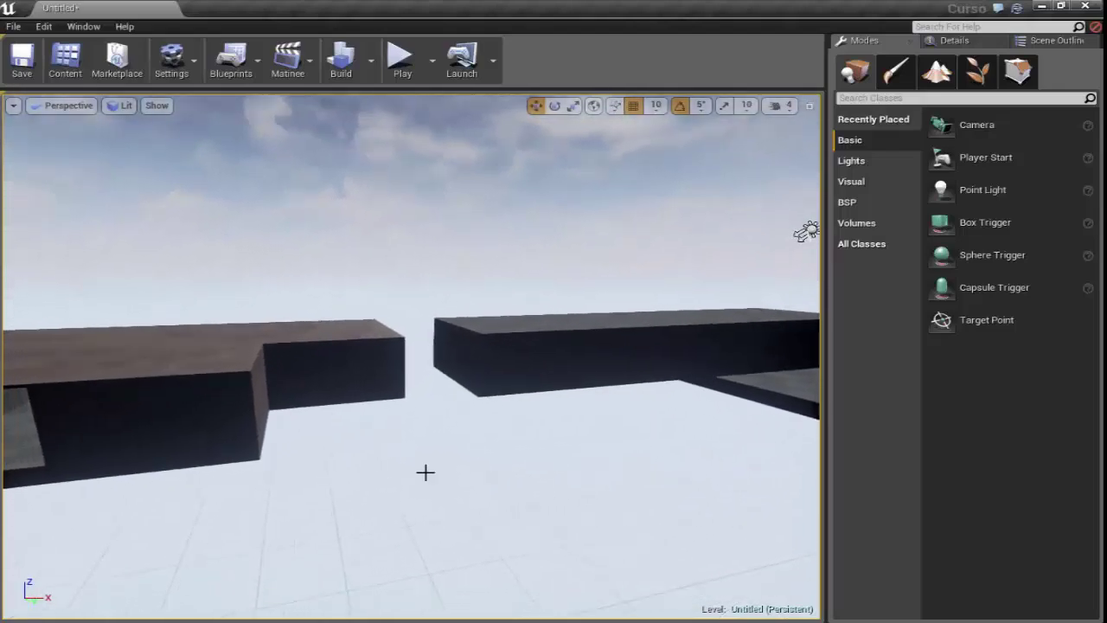
right_click_drag(448, 475, 447, 475)
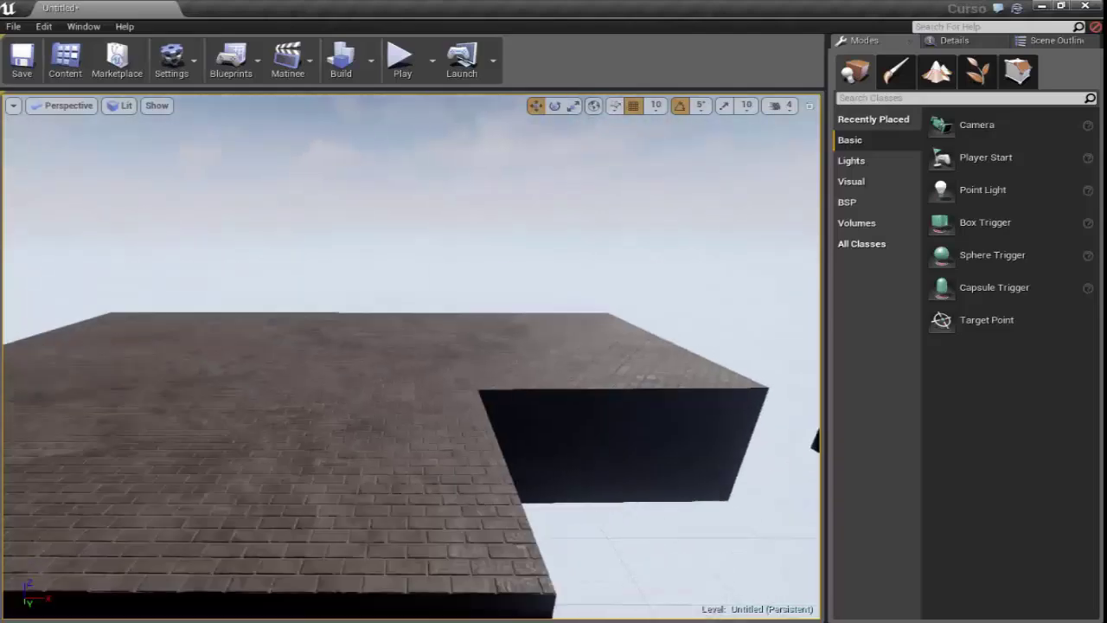
right_click_drag(492, 403, 492, 403)
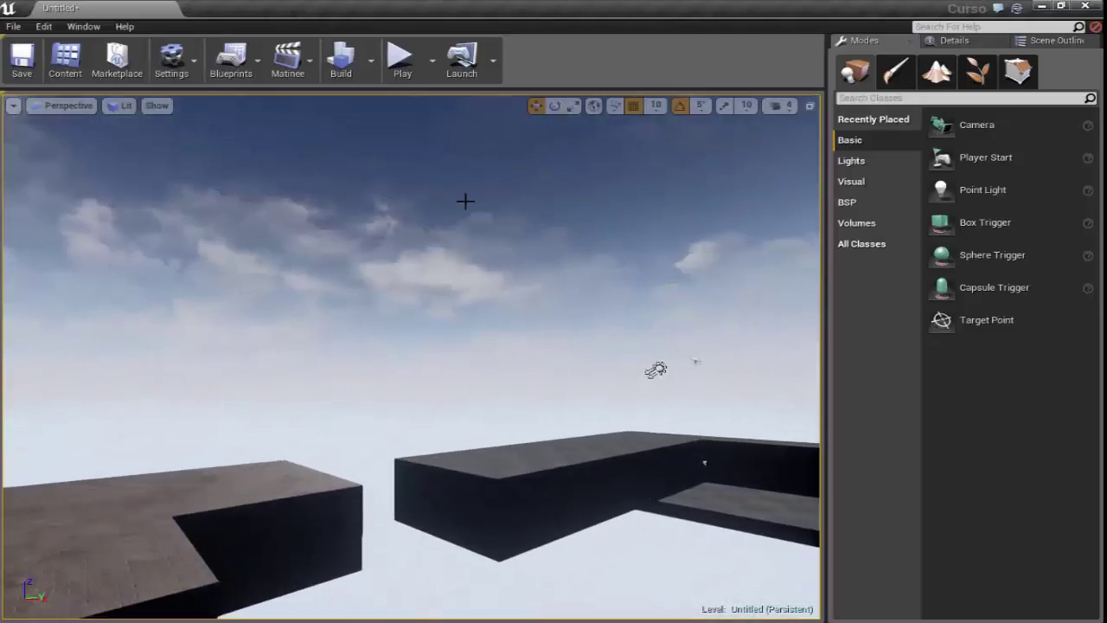
mouse_move(331, 328)
right_mouse_down()
mouse_move(367, 308)
mouse_move(379, 333)
right_mouse_up()
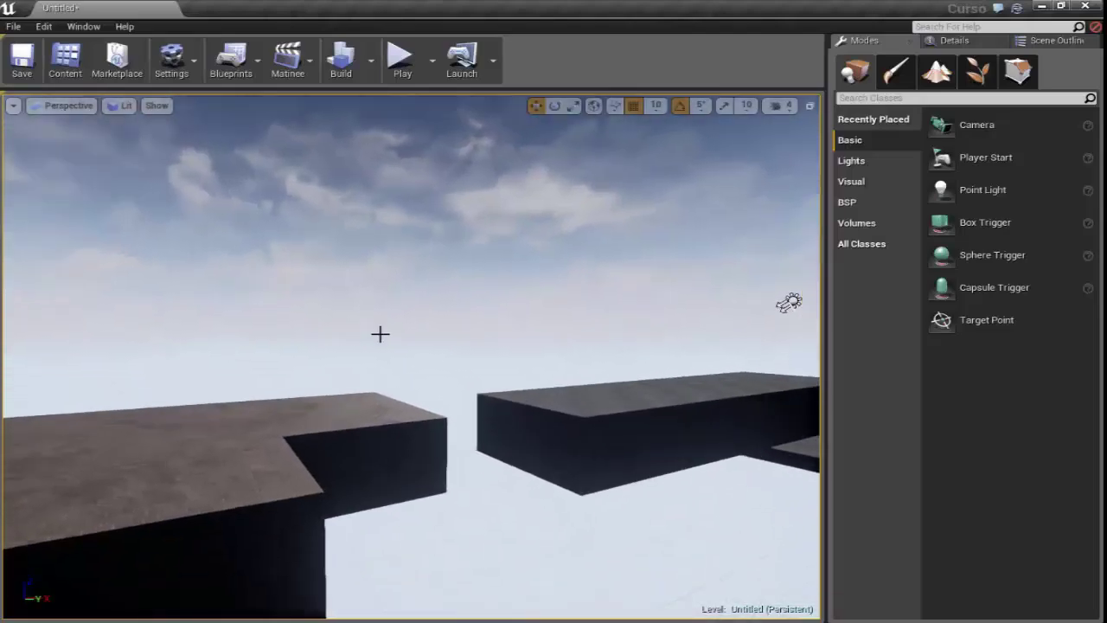
right_click_drag(452, 264, 464, 246)
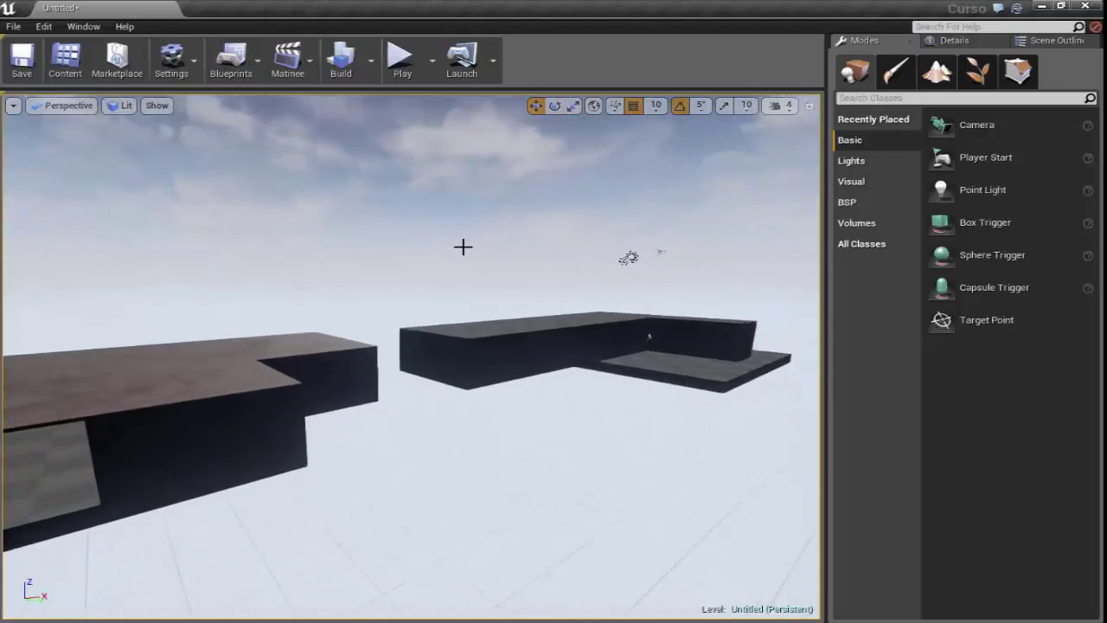